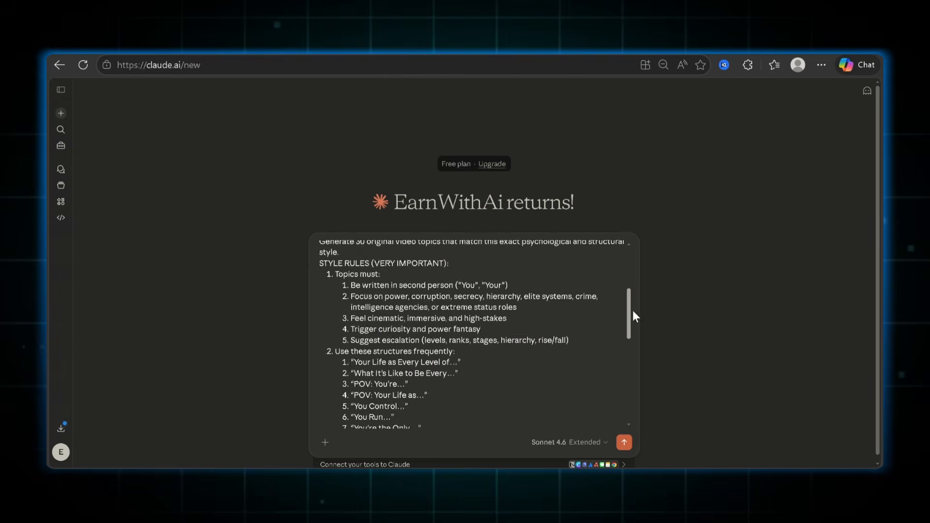
Send the prompt asking for 30 original cinematic POV video topics and look over the suggested titles.
scroll(633, 315, up, 10)
click(629, 445)
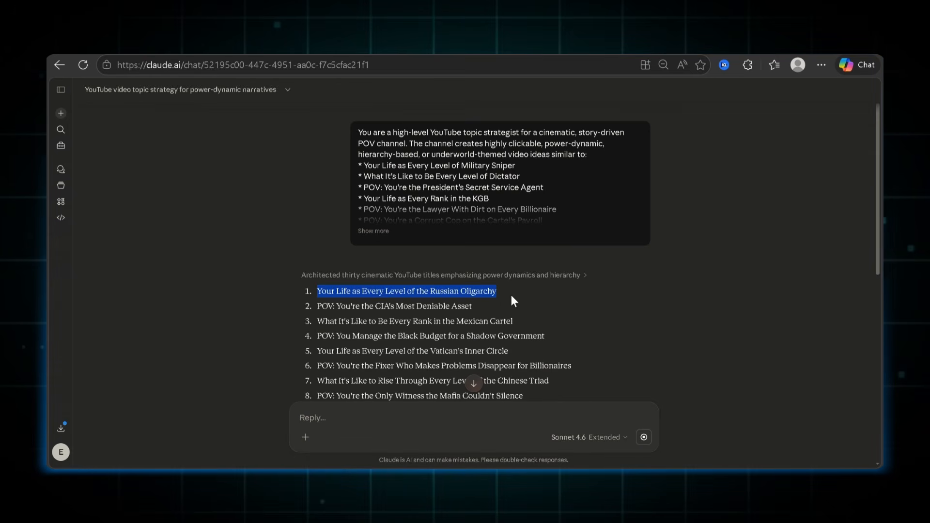
click(493, 308)
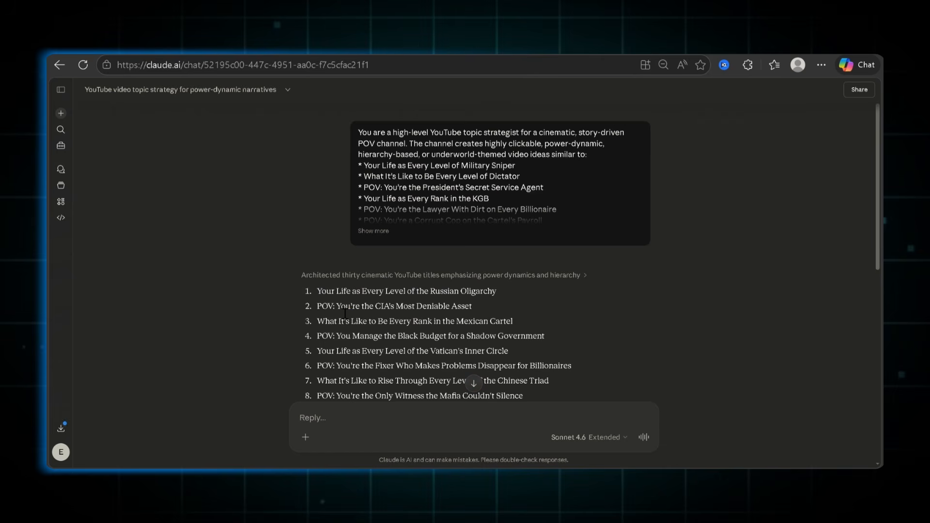
click(485, 310)
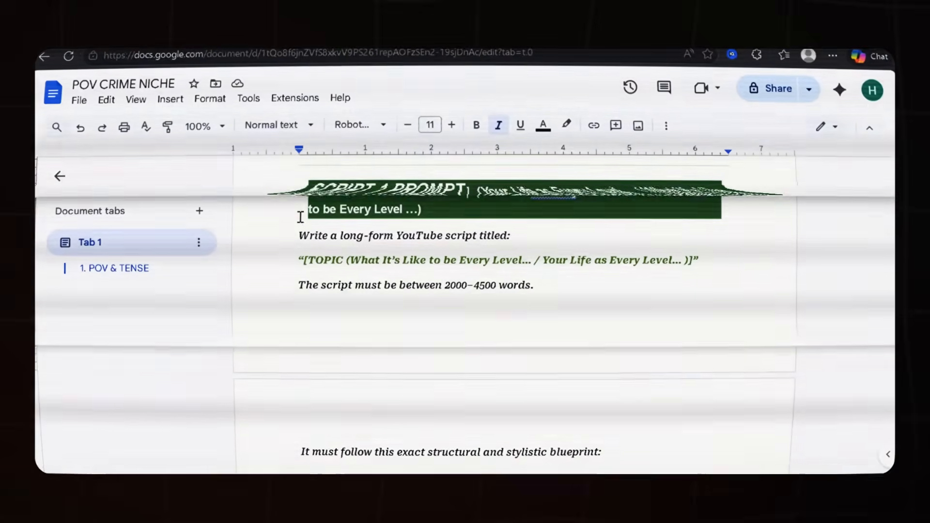
Compare the title formats covered by the Script 1 and Script 2 prompts in the POV CRIME NICHE document.
drag(309, 190, 599, 194)
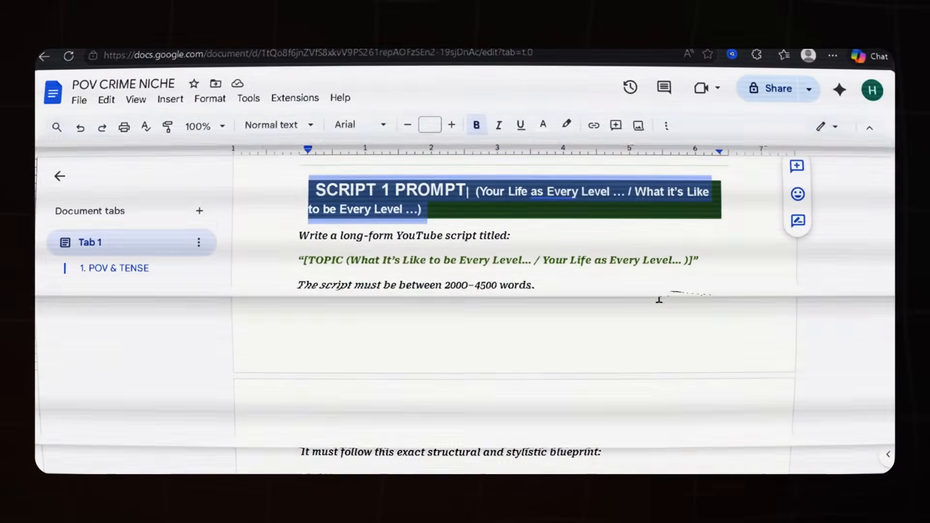
click(640, 305)
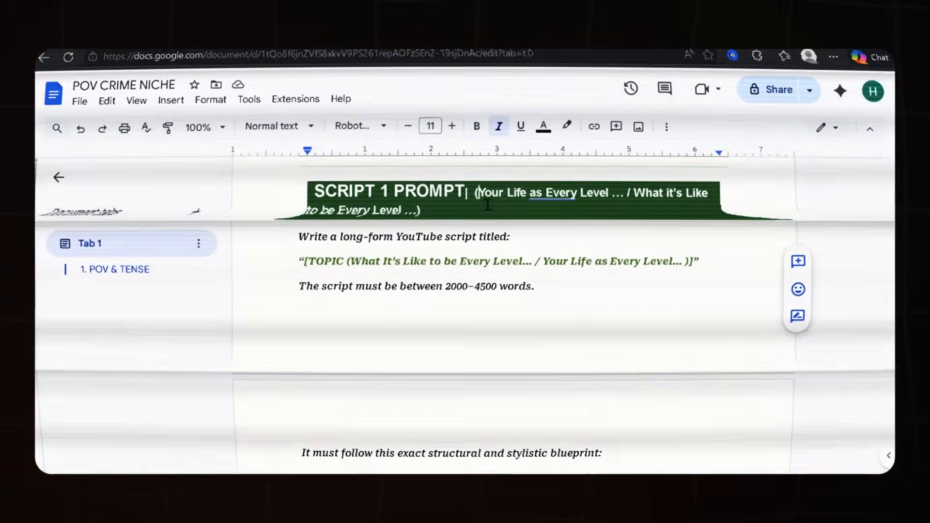
drag(889, 194, 882, 297)
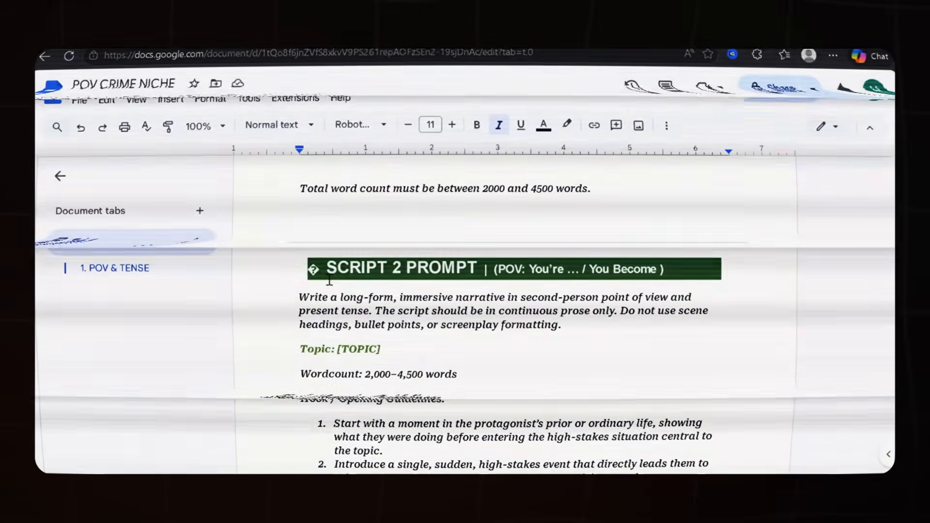
drag(321, 269, 670, 271)
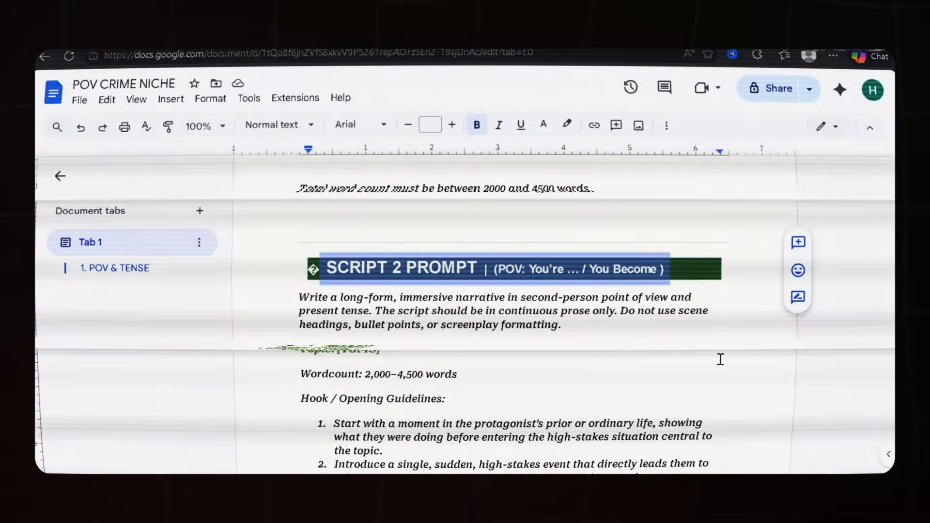
click(721, 360)
drag(888, 297, 888, 193)
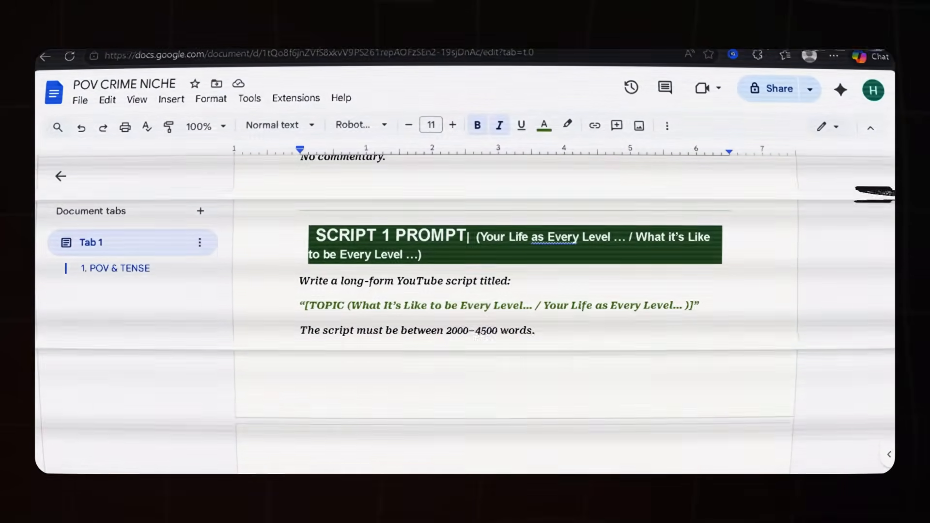
Submit the Script 1 prompt in the Claude chat with the title "What It's Like to Be Every Rank in the Mexican Cartel".
drag(313, 236, 602, 183)
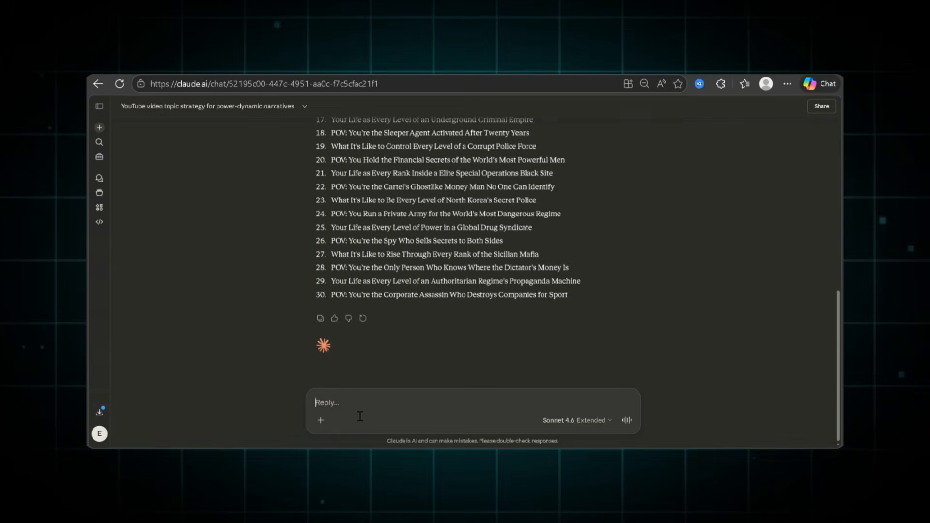
key(ctrl+v)
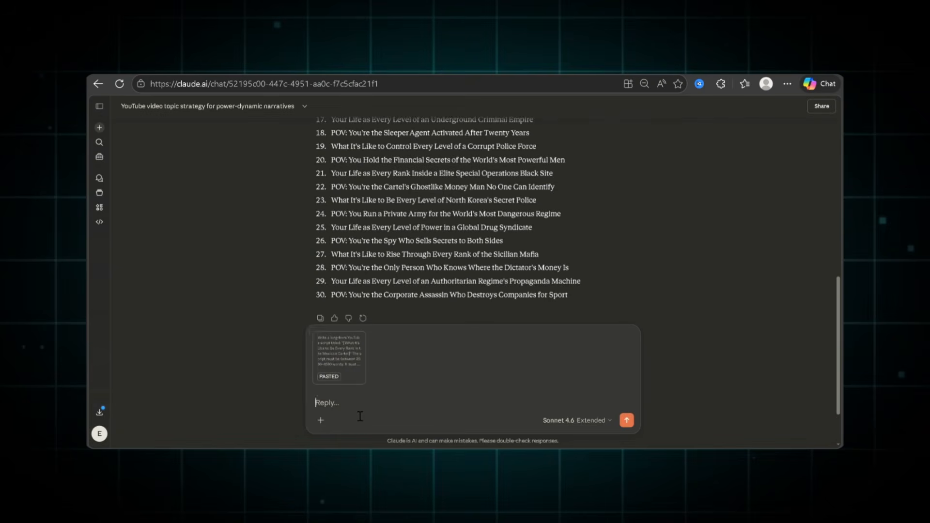
click(333, 400)
drag(310, 173, 355, 187)
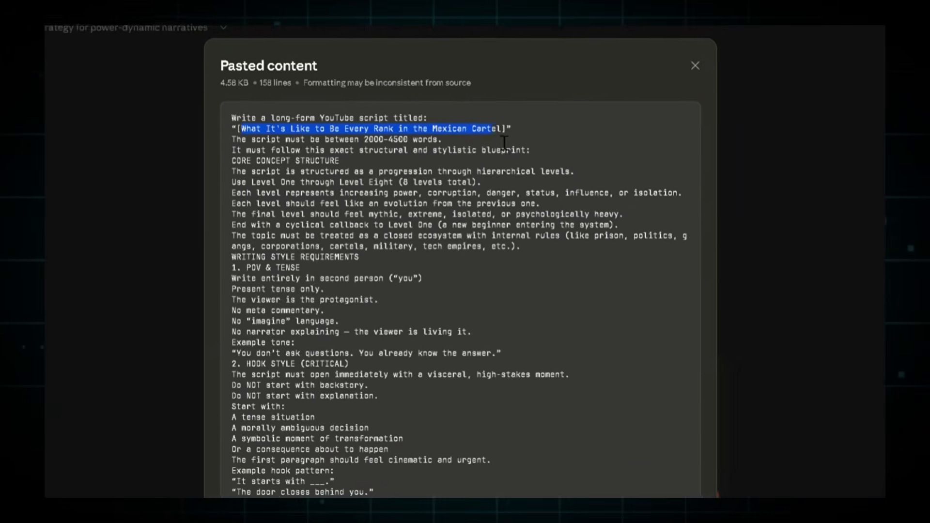
click(710, 53)
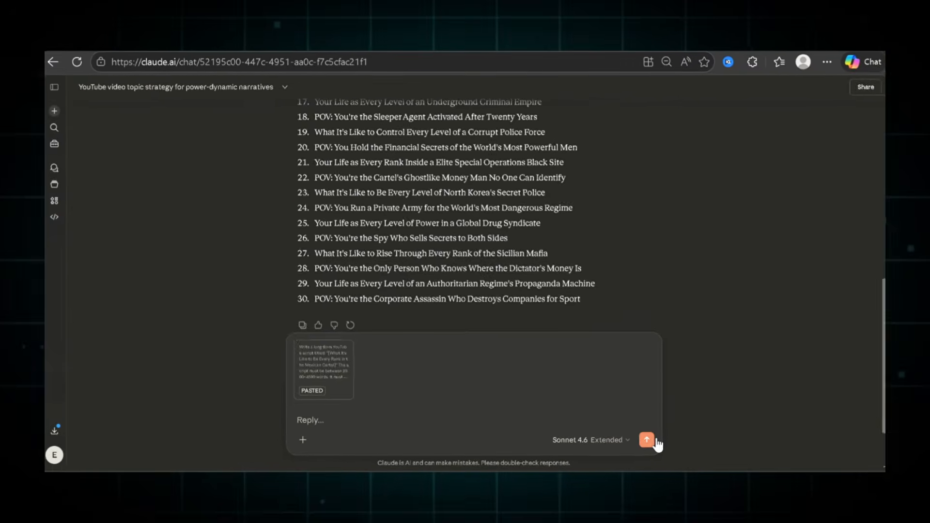
click(663, 455)
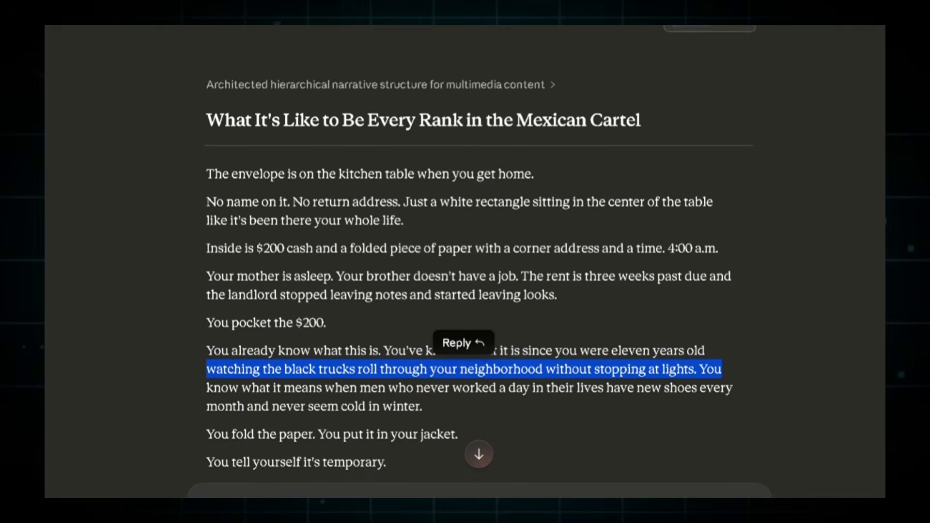
Read through the generated Mexican Cartel script, checking its opening hook and the Level One and Level Two sections.
scroll(465, 262, down, 5)
scroll(465, 262, down, 2)
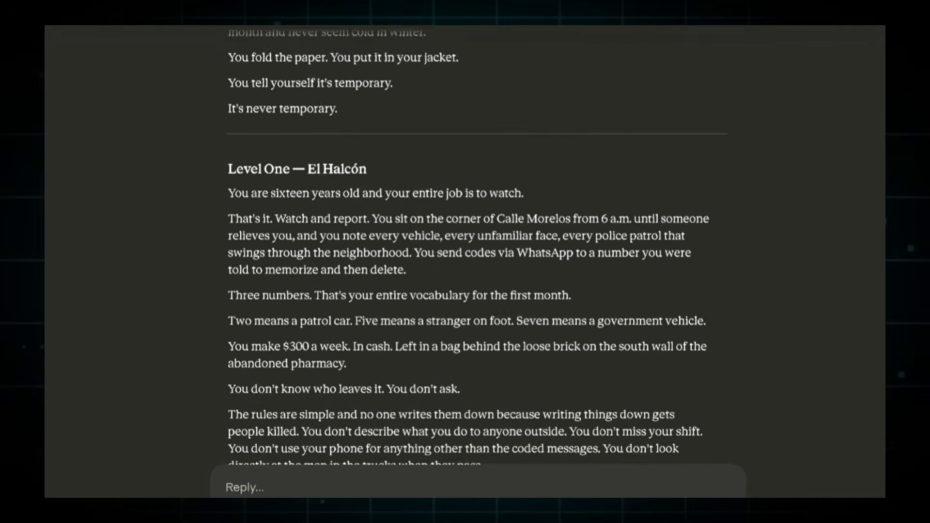
scroll(465, 262, down, 1)
scroll(465, 261, down, 6)
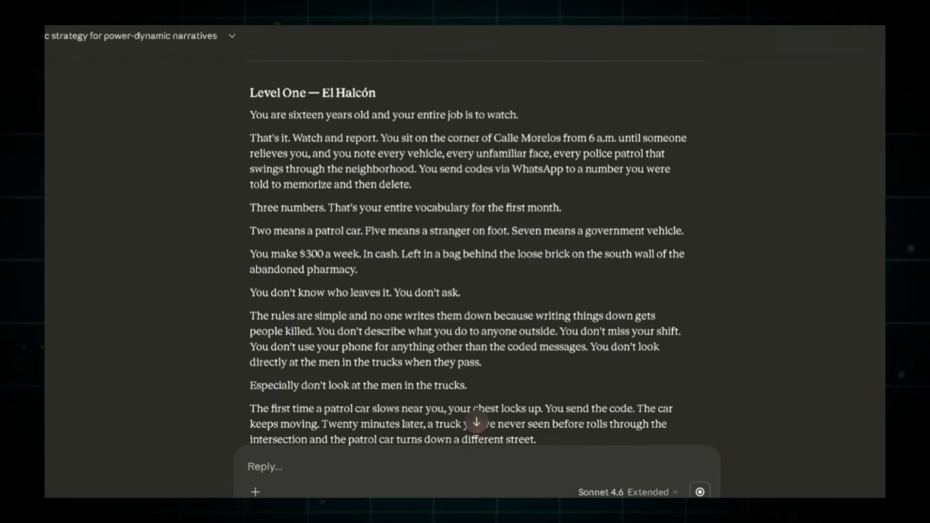
scroll(465, 261, down, 3)
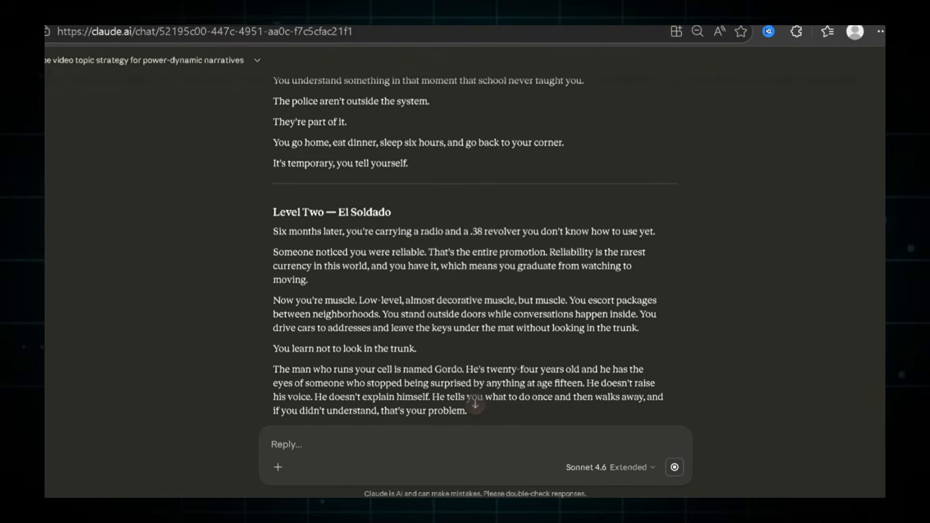
scroll(465, 262, down, 6)
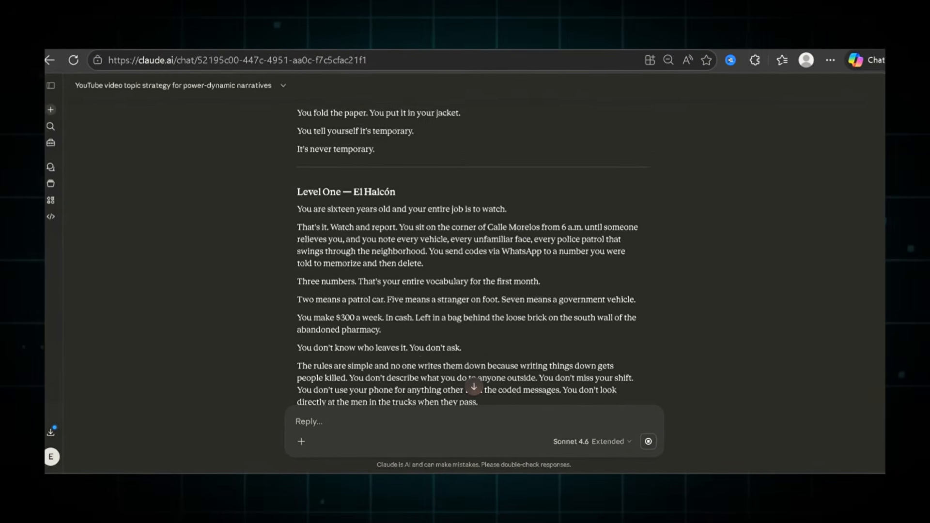
drag(280, 229, 562, 387)
click(655, 281)
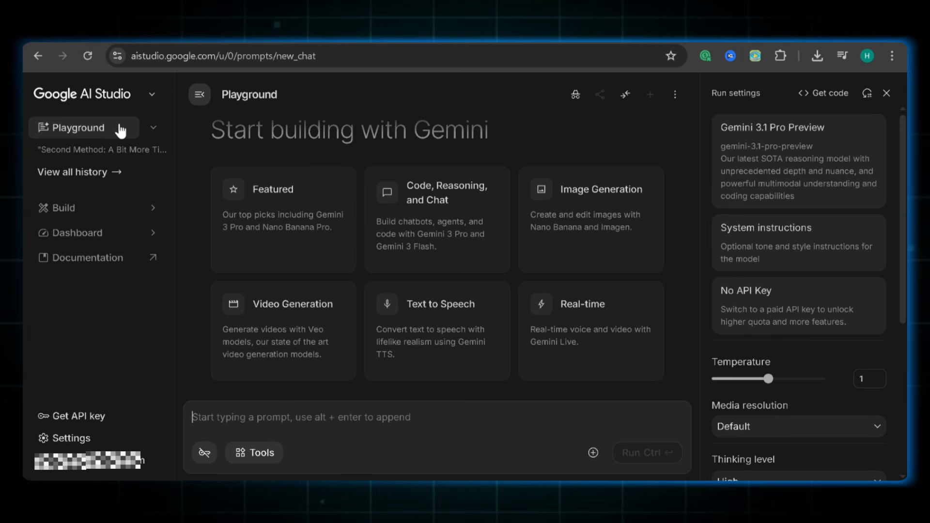
In Google AI Studio, open text to speech with Gemini 2.5 Pro Preview TTS and set the mode to single-speaker audio.
click(446, 344)
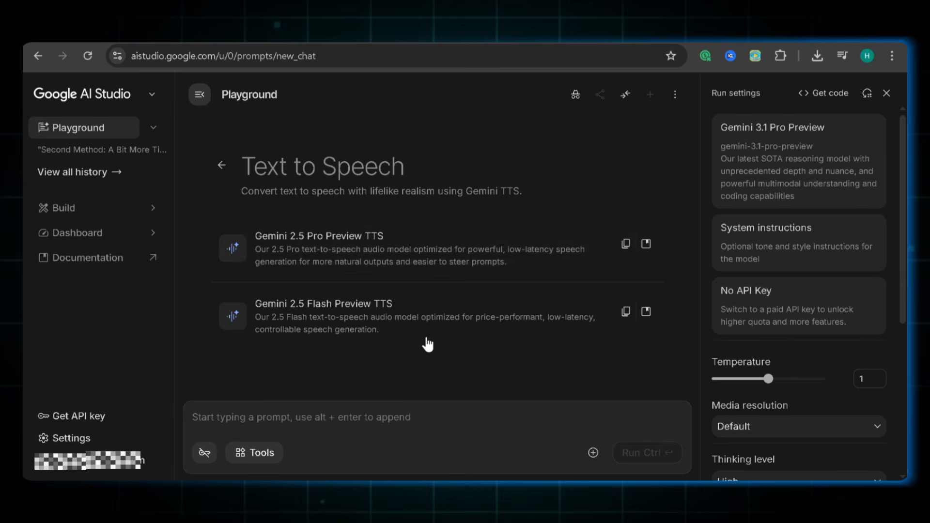
click(434, 247)
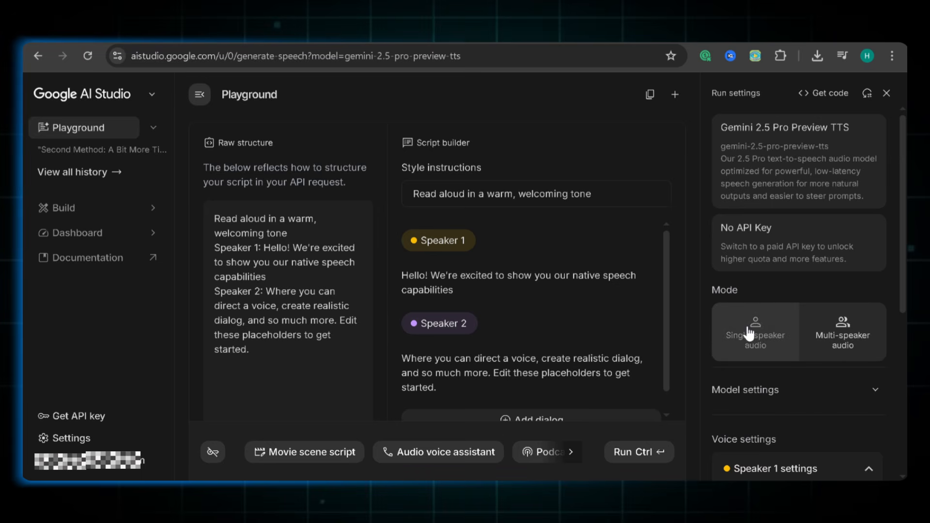
click(752, 337)
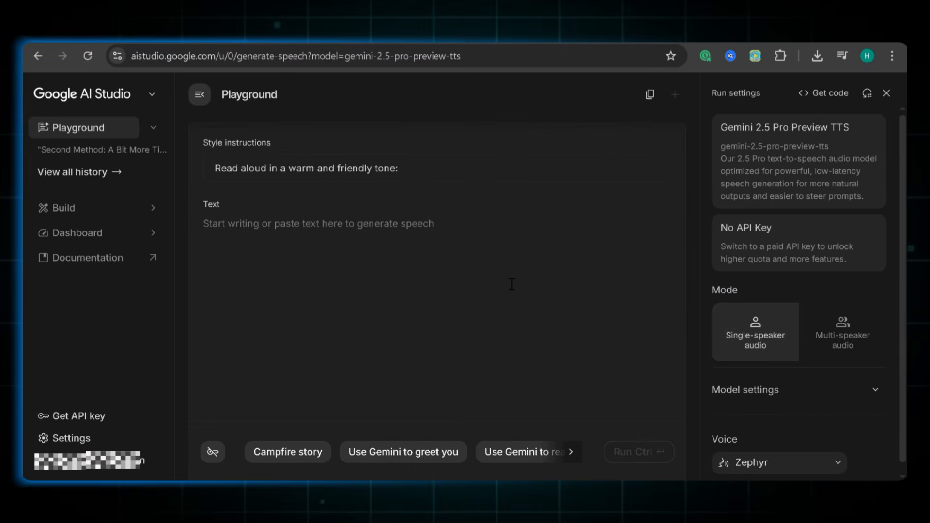
Set the speech voice to Orus.
scroll(894, 290, down, 1)
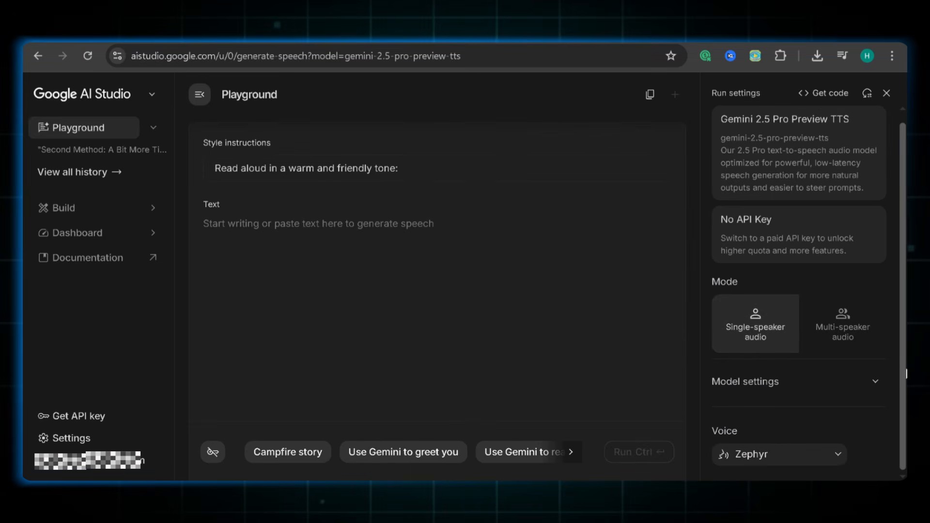
click(840, 462)
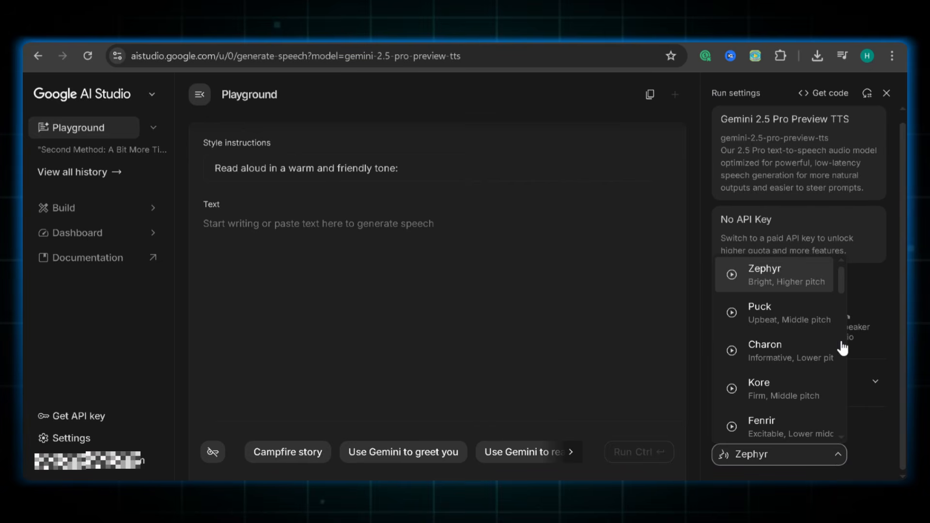
mouse_move(851, 293)
mouse_down()
mouse_move(845, 399)
mouse_move(846, 290)
mouse_move(842, 304)
mouse_up()
click(789, 355)
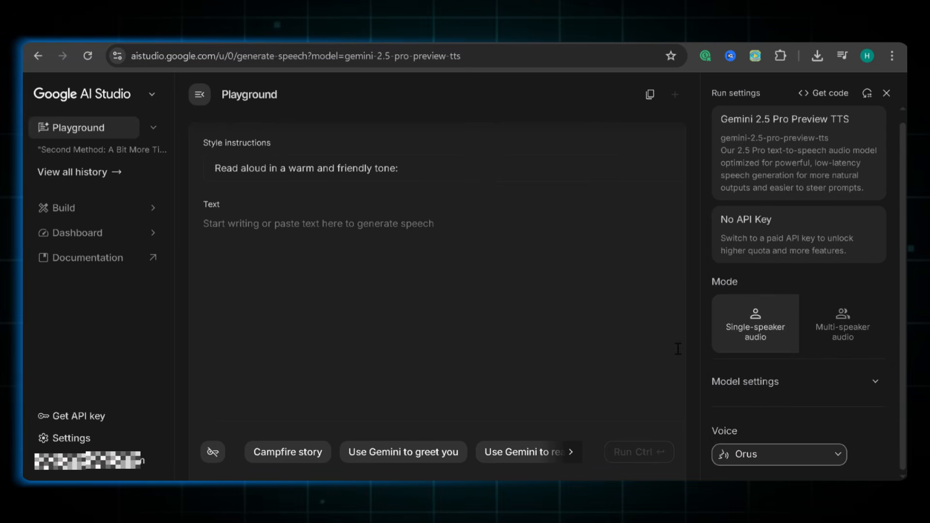
Paste the script's opening, from "The envelope is on the kitchen table" to "It's never temporary.", as the speech text and check it.
click(376, 240)
key(ctrl+v)
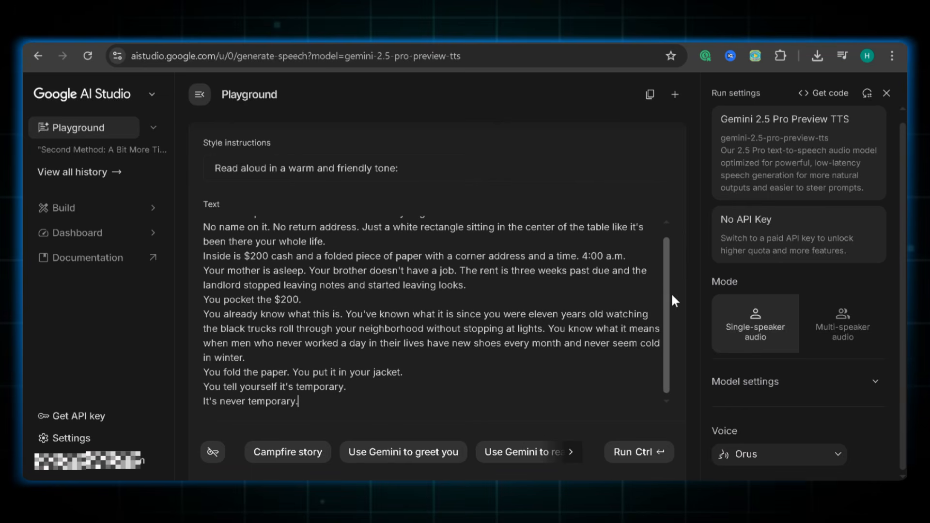
drag(663, 319, 664, 266)
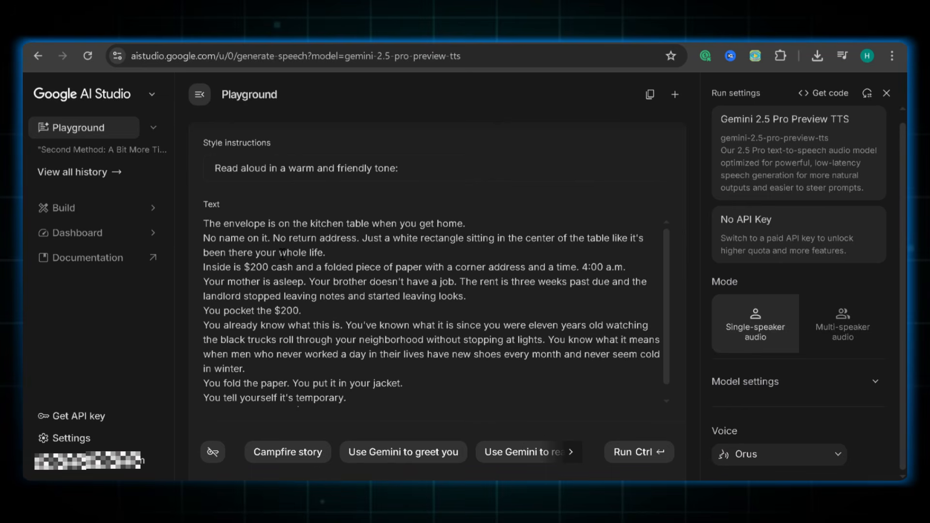
drag(203, 223, 412, 415)
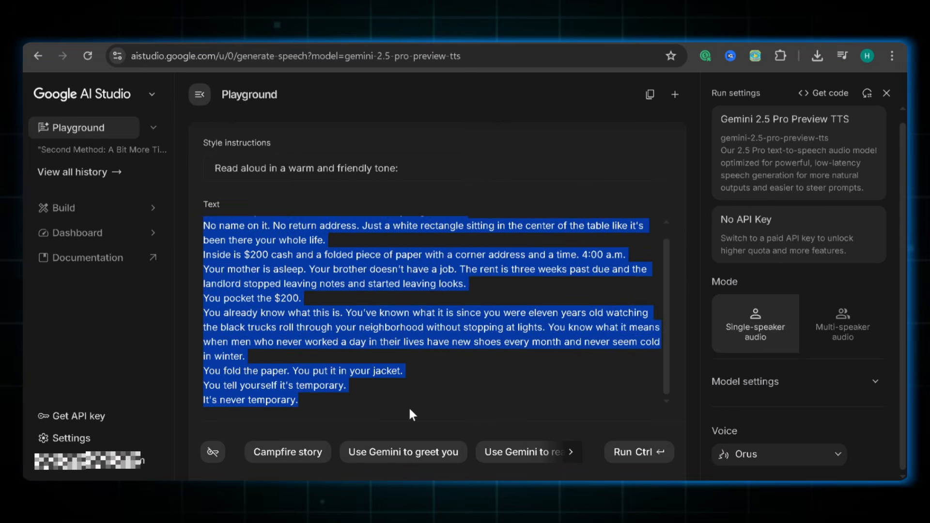
click(478, 390)
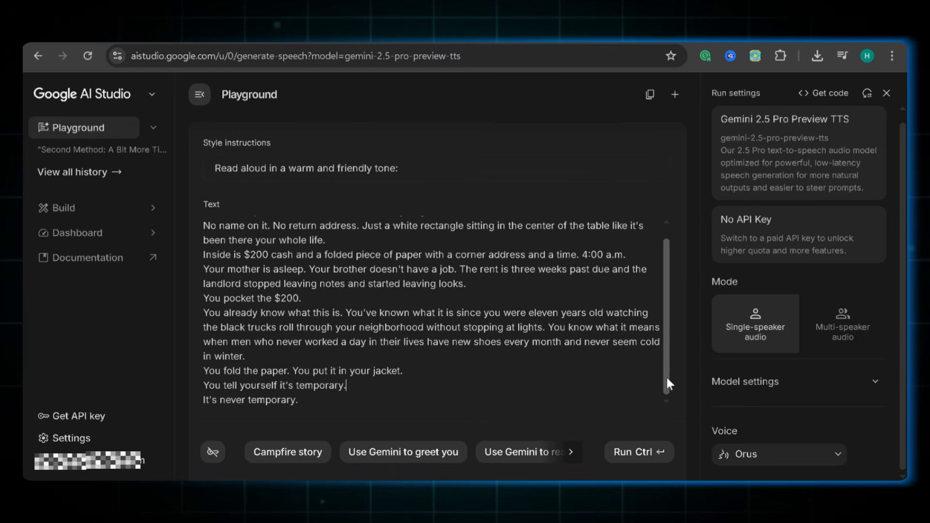
drag(666, 378, 677, 300)
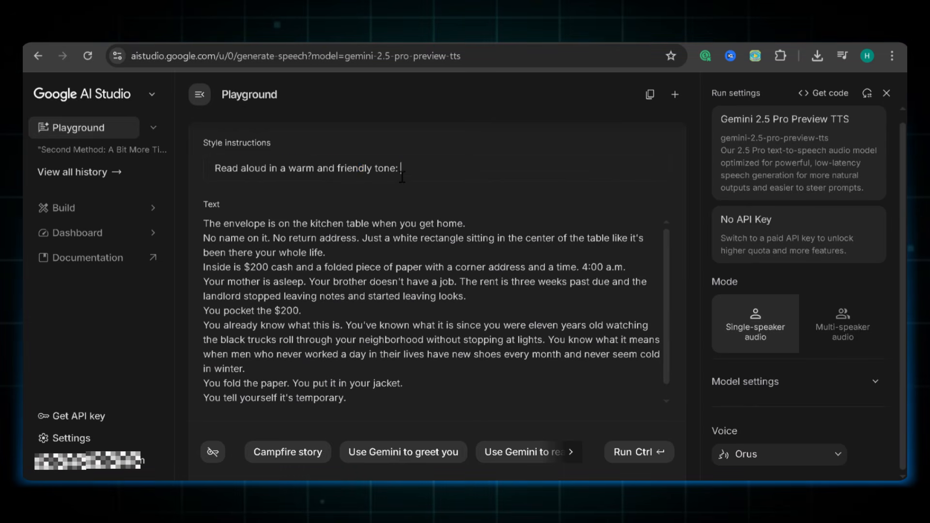
Check the style instructions, generate the voiceover from the pasted script and download the audio.
click(431, 162)
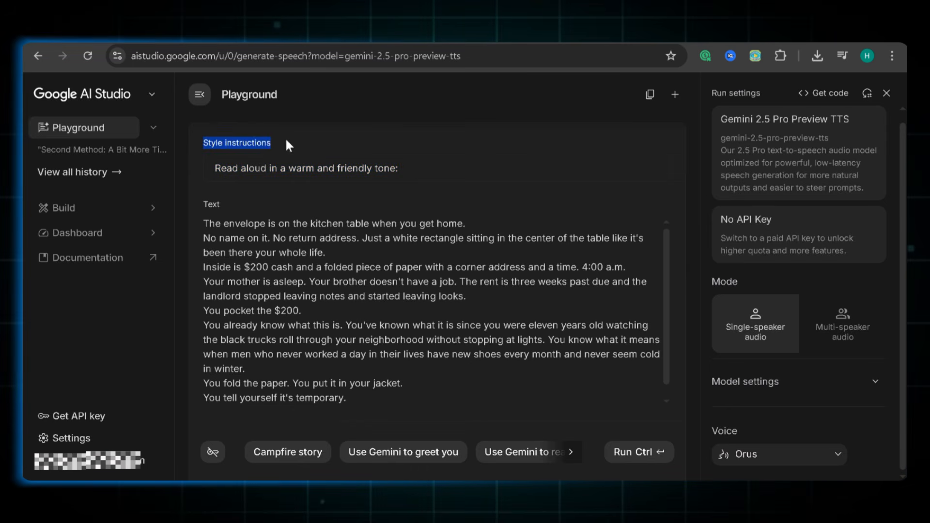
click(287, 142)
click(432, 181)
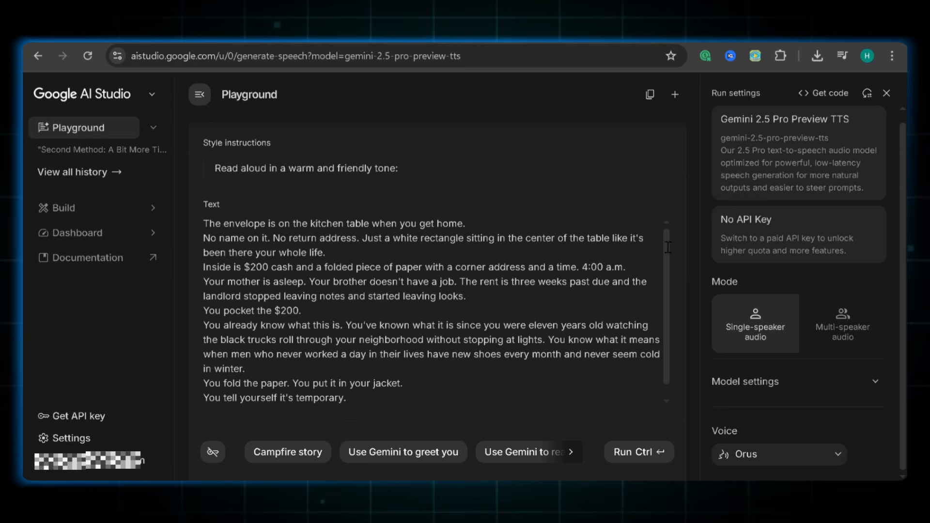
scroll(663, 245, down, 1)
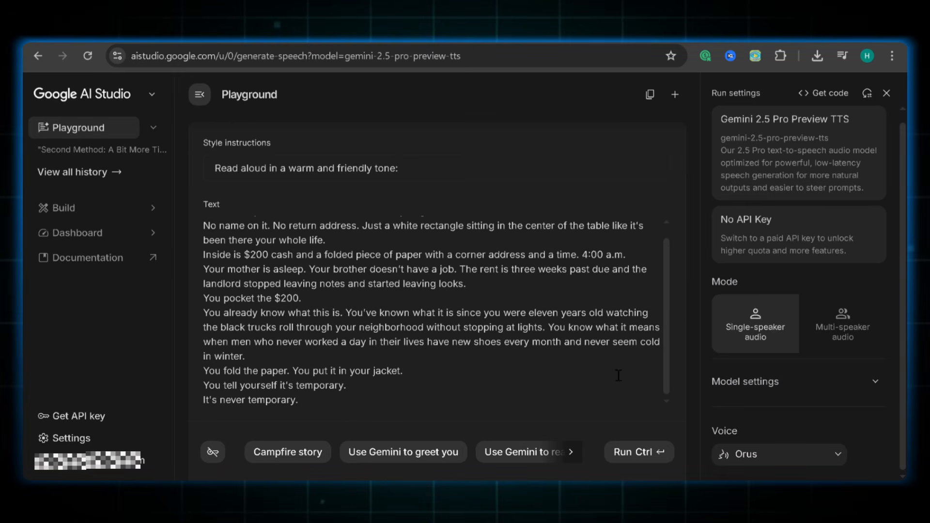
click(629, 456)
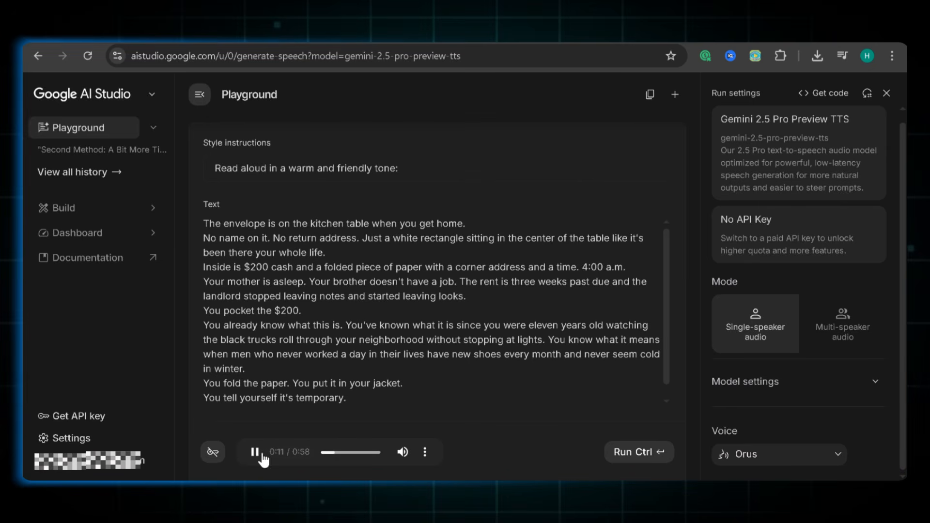
click(431, 457)
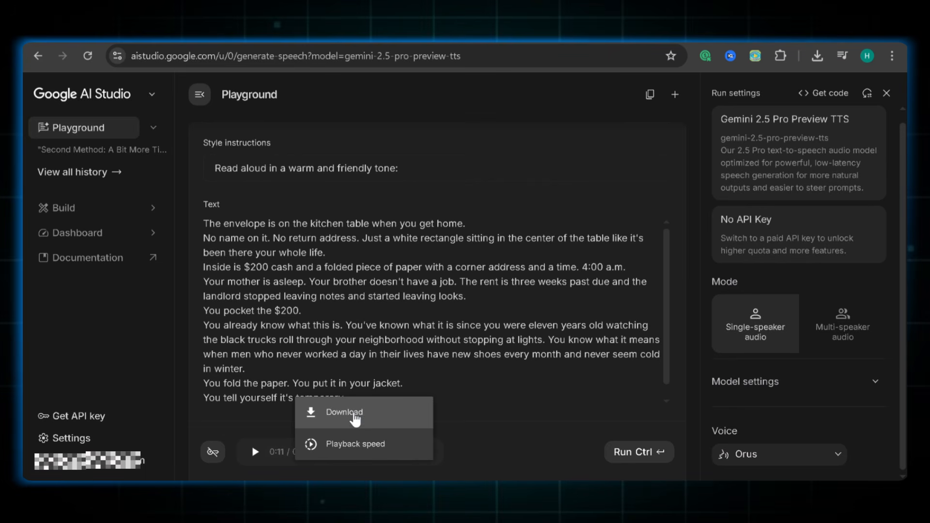
click(528, 404)
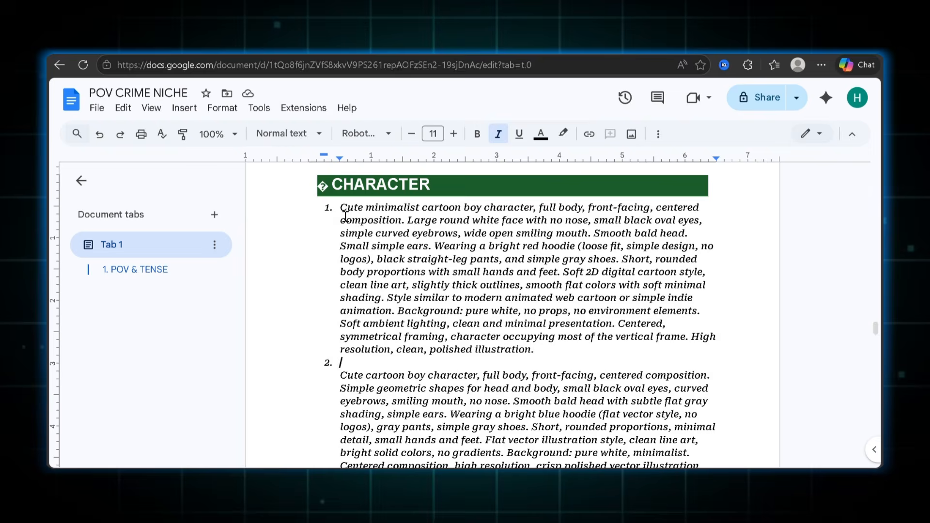
Copy the first character description from the prompt document, paste it into Whisk and generate portrait images of the red-hoodie boy.
drag(341, 207, 642, 358)
key(ctrl+c)
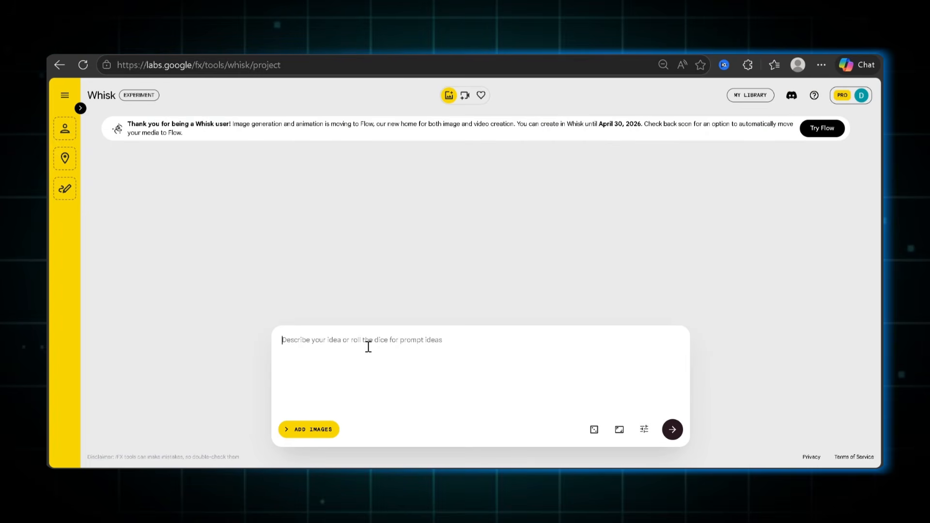
click(368, 347)
key(ctrl+v)
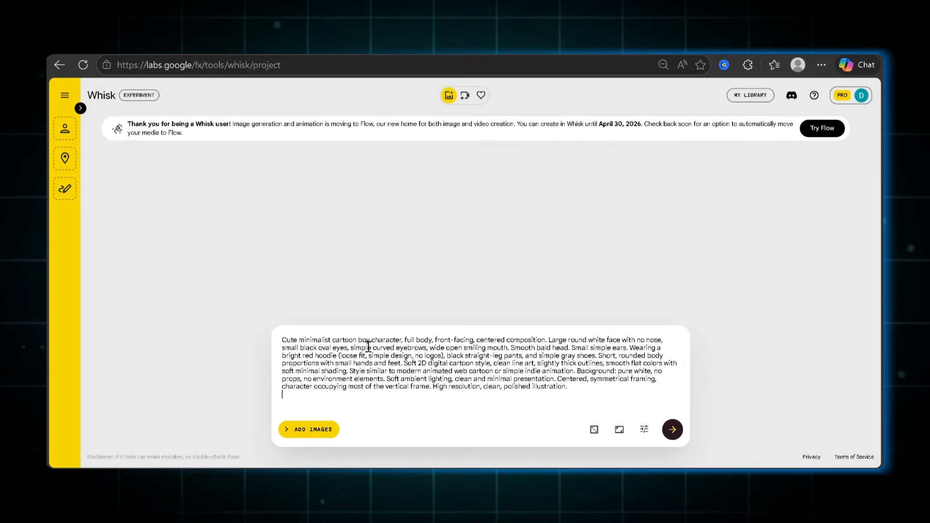
click(626, 430)
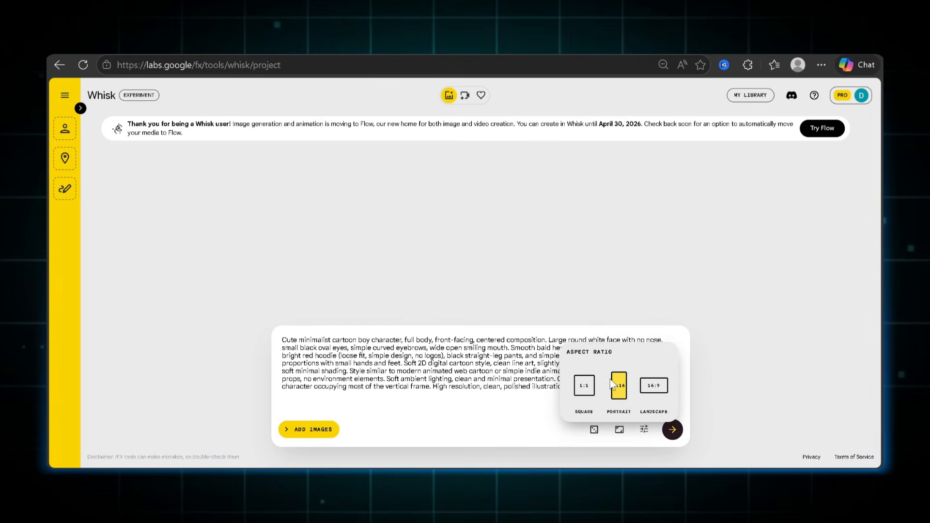
click(672, 429)
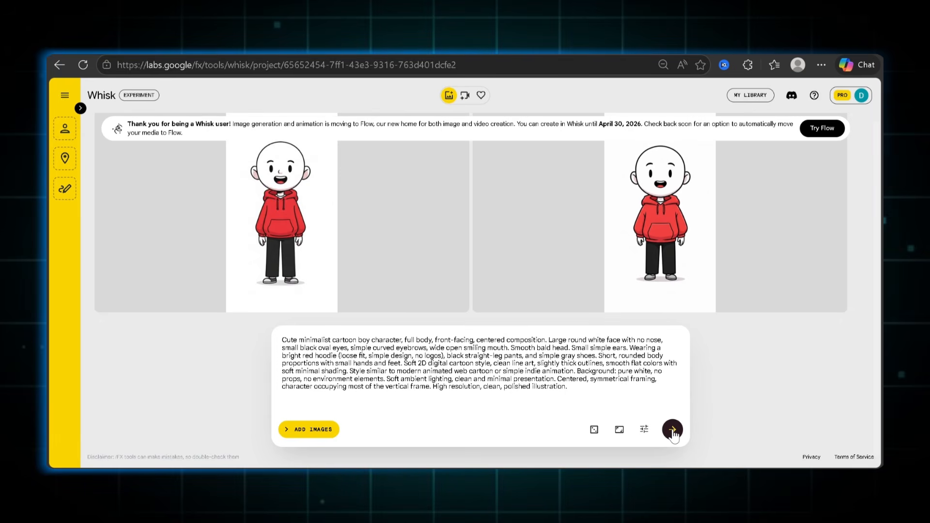
click(277, 207)
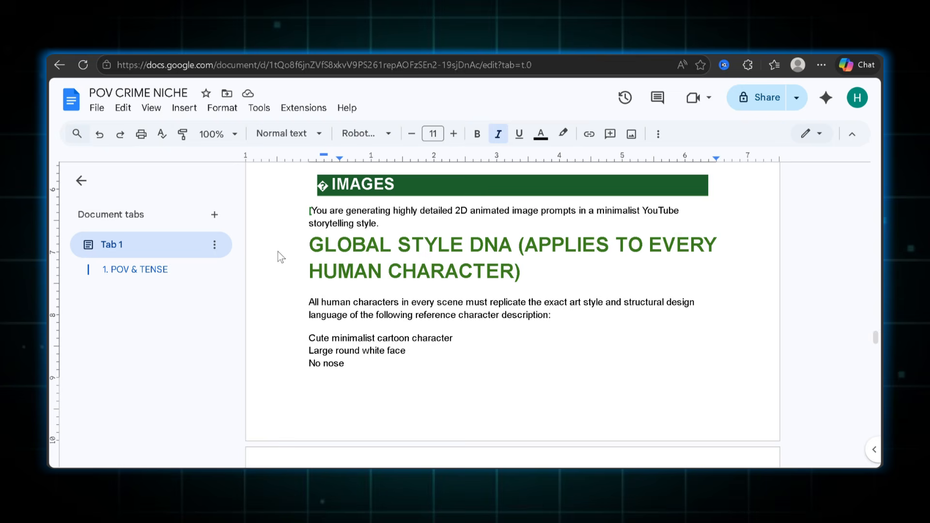
Review the IMAGES prompt in the POV CRIME NICHE document, from the global style section down to the [SCRIPT] placeholder.
drag(304, 187, 622, 304)
click(670, 363)
scroll(881, 359, down, 20)
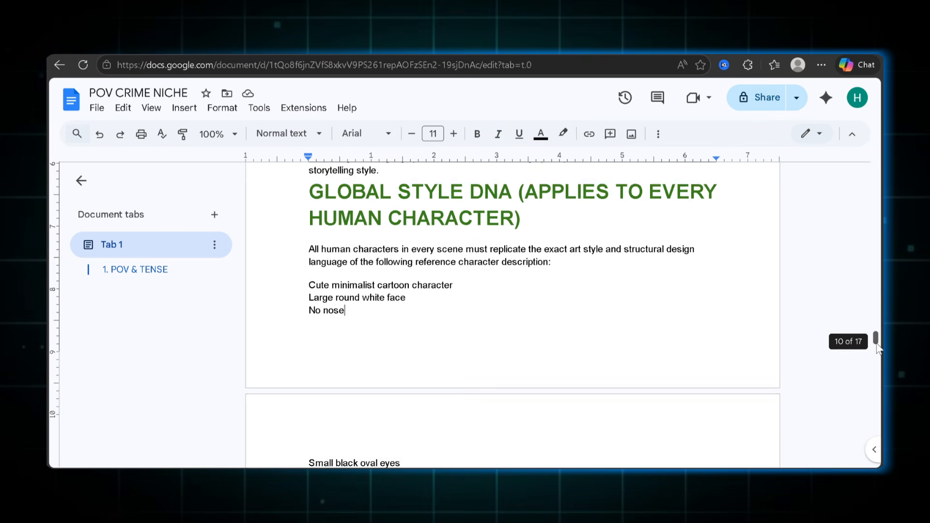
drag(875, 393, 875, 411)
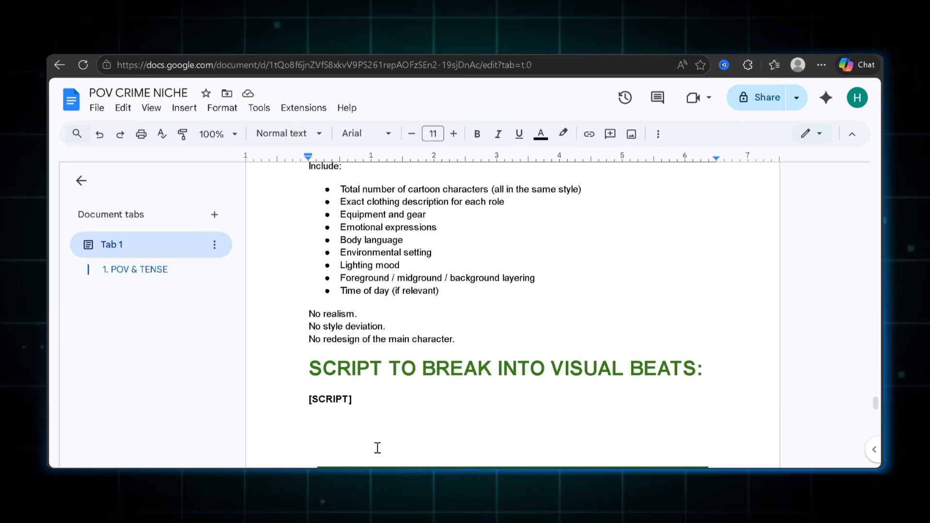
drag(311, 409, 348, 409)
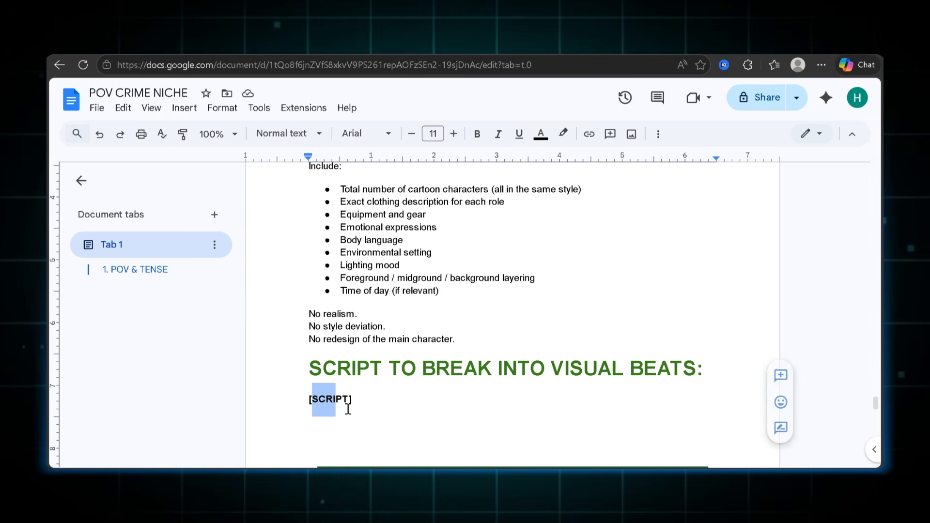
click(381, 403)
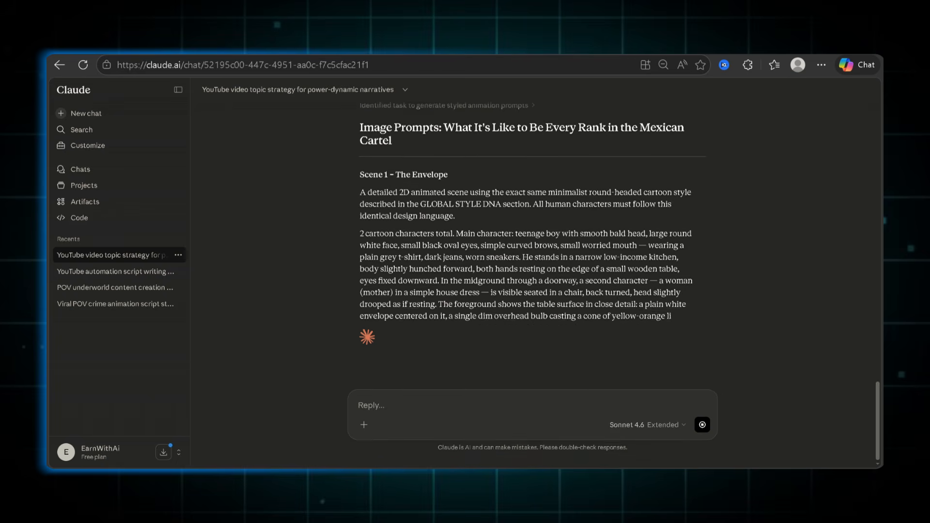
In Claude, copy the opening paragraph of the "Scene 1 – The Envelope" image prompt and skim the scene prompts that follow.
triple_click(590, 205)
key(ctrl+c)
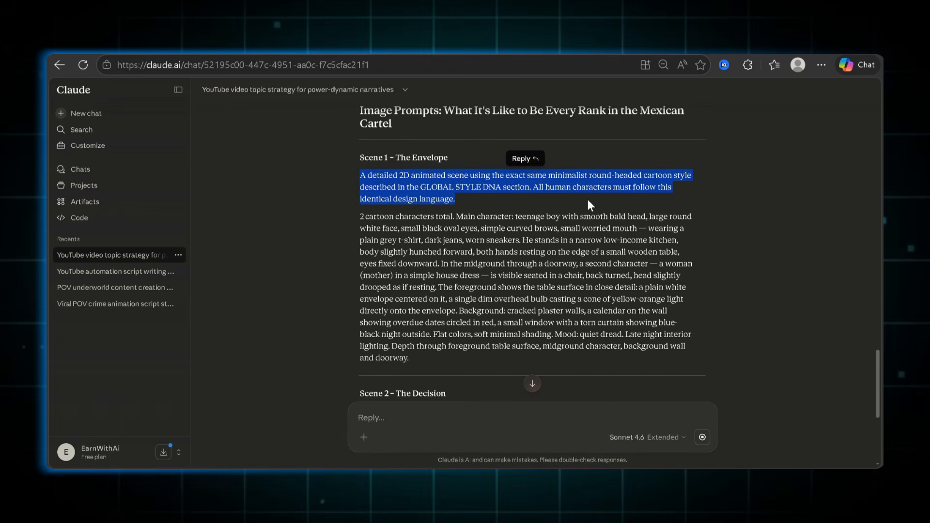
click(590, 206)
scroll(369, 215, down, 4)
scroll(678, 346, down, 5)
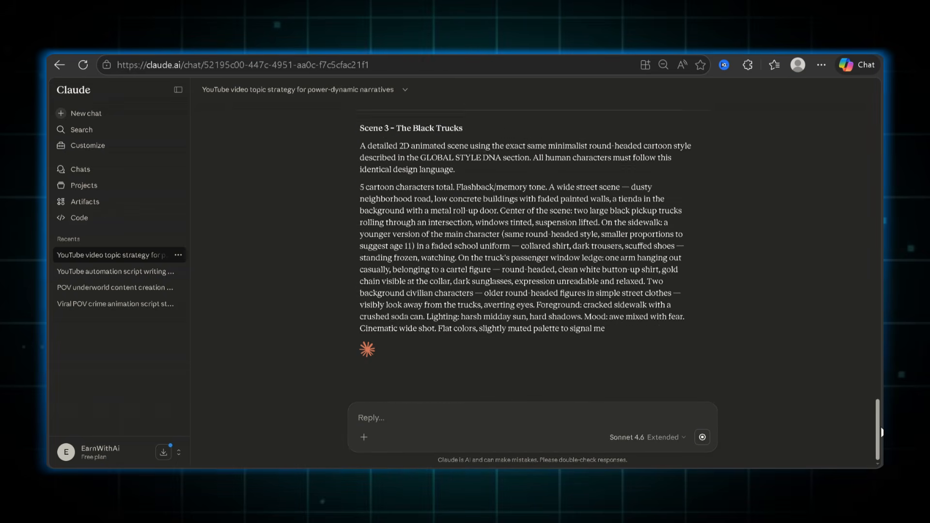
scroll(678, 346, up, 15)
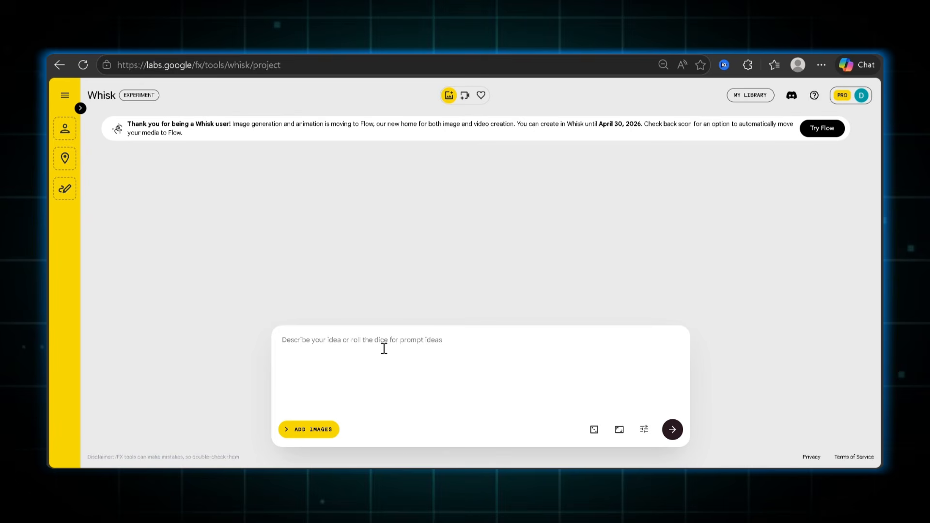
Paste the copied scene prompt into a new Whisk project, add the red-hoodie character as subject image and check the aspect ratio options.
click(391, 379)
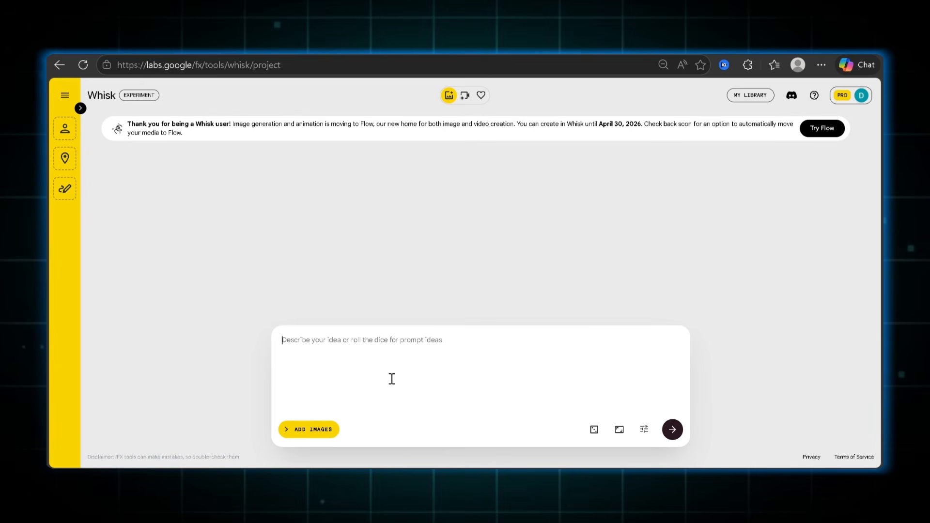
key(ctrl+v)
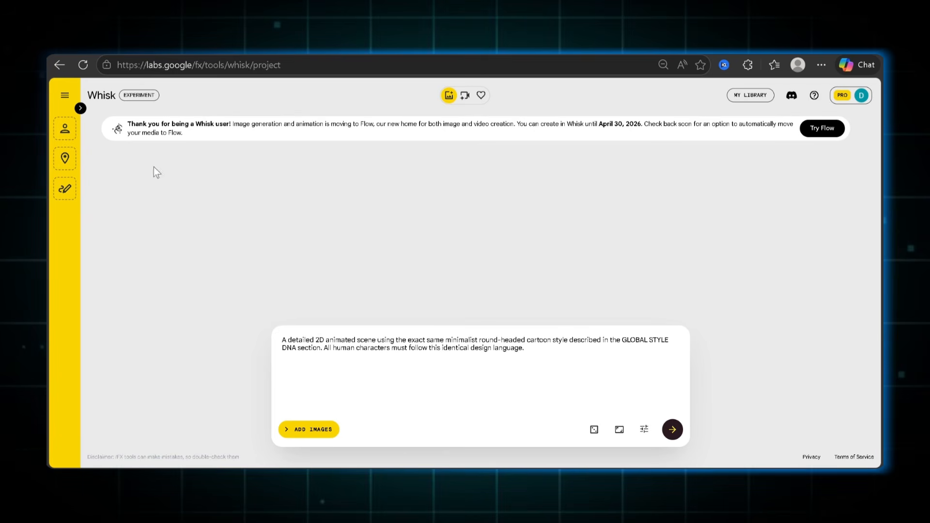
click(80, 108)
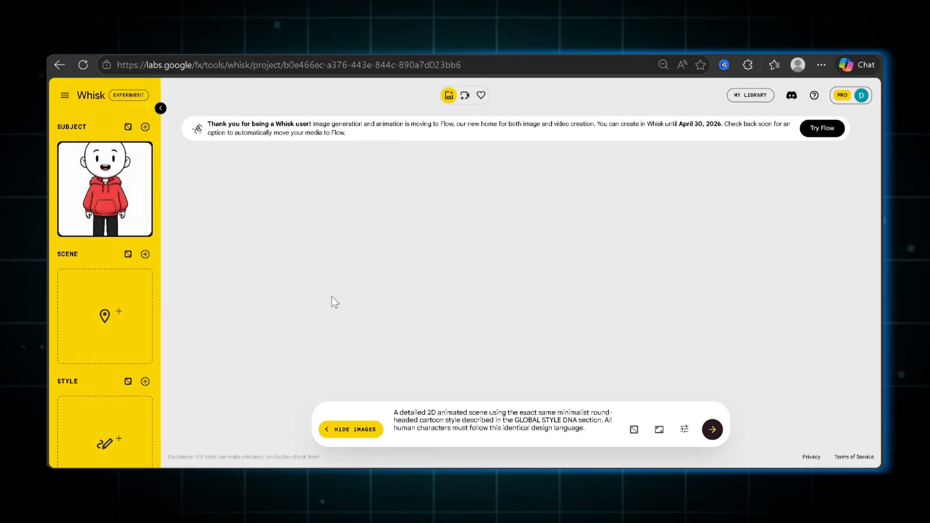
click(160, 108)
click(619, 430)
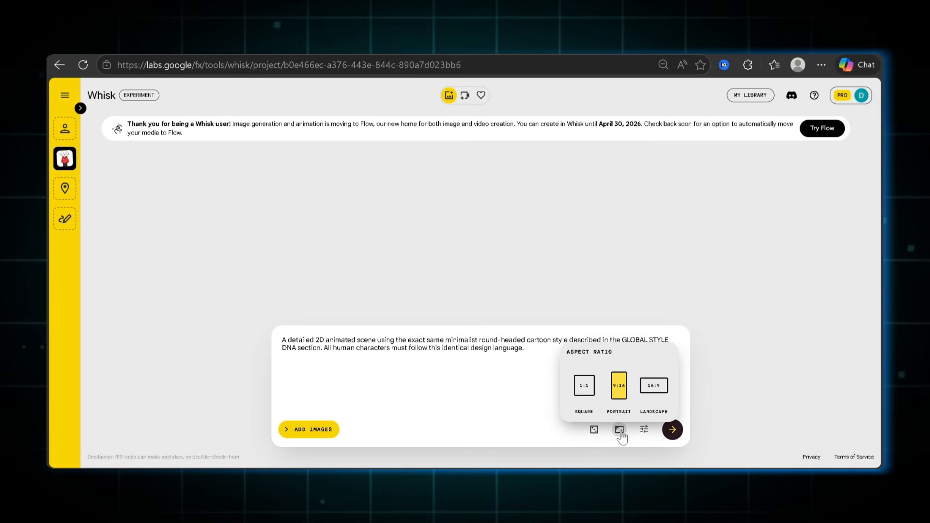
click(541, 356)
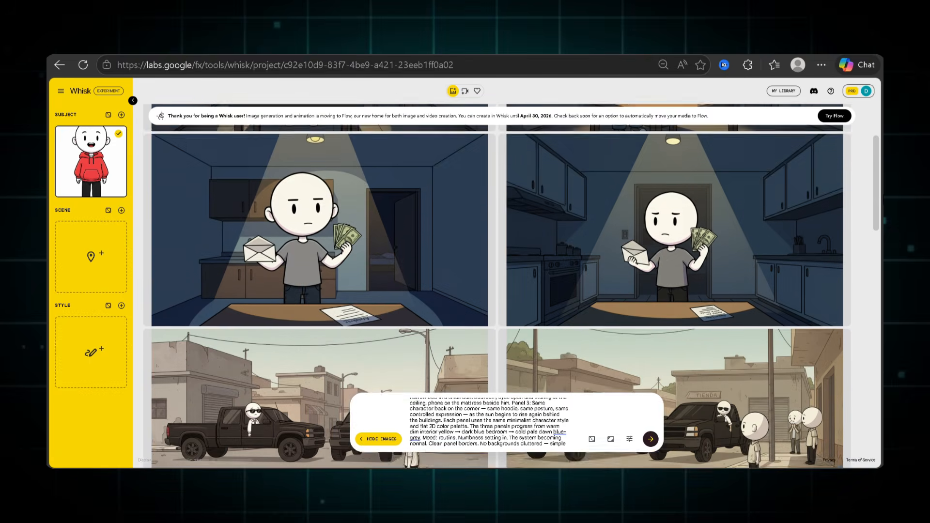
Look through the generated scene images, from the kitchen and black trucks to the pharmacy corner and police car.
scroll(497, 286, down, 3)
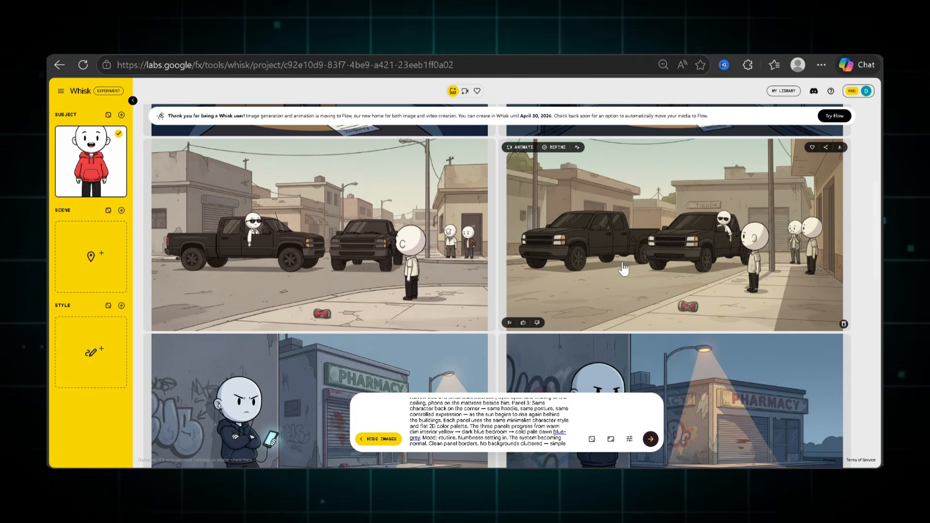
click(623, 268)
click(708, 104)
scroll(484, 271, down, 3)
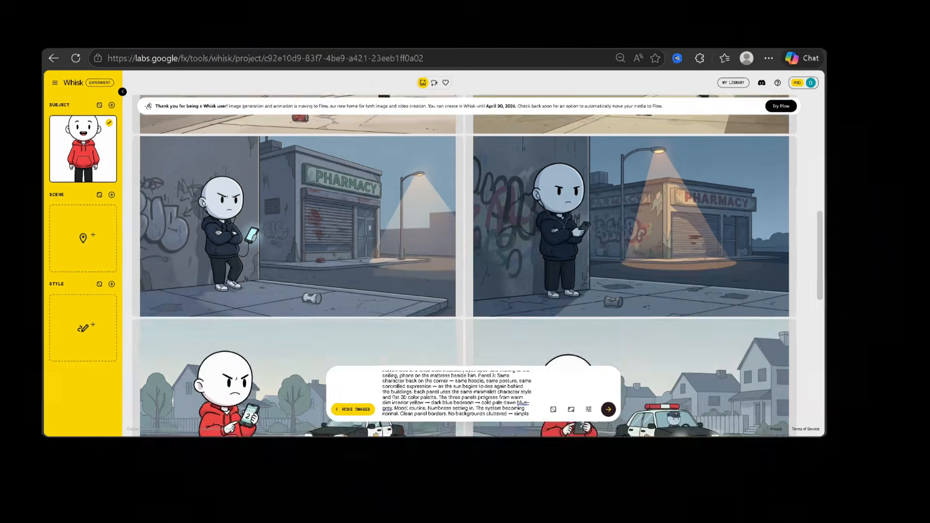
scroll(465, 252, down, 10)
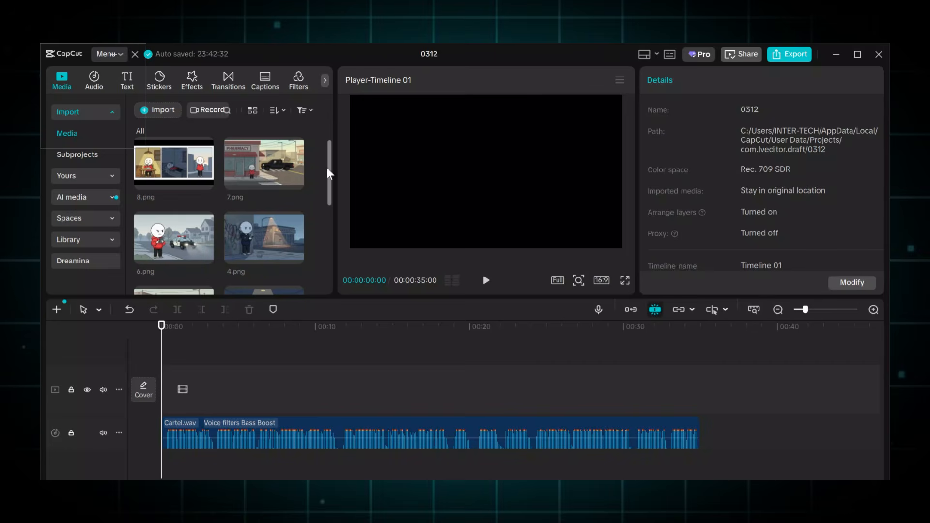
In CapCut, place images 1, 2, 3, 4, 6, 7 and 8.png in order on the video track above the Cartel.wav voiceover.
drag(328, 173, 335, 144)
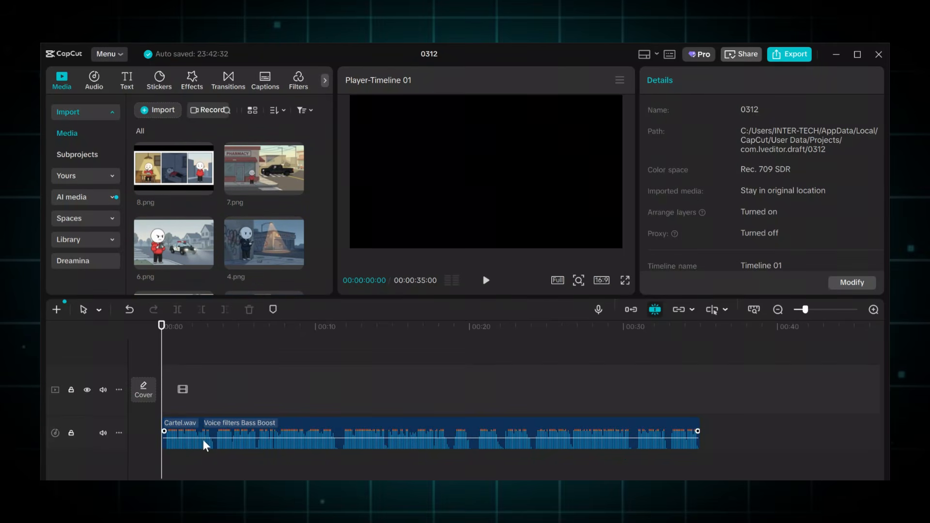
click(256, 435)
click(199, 402)
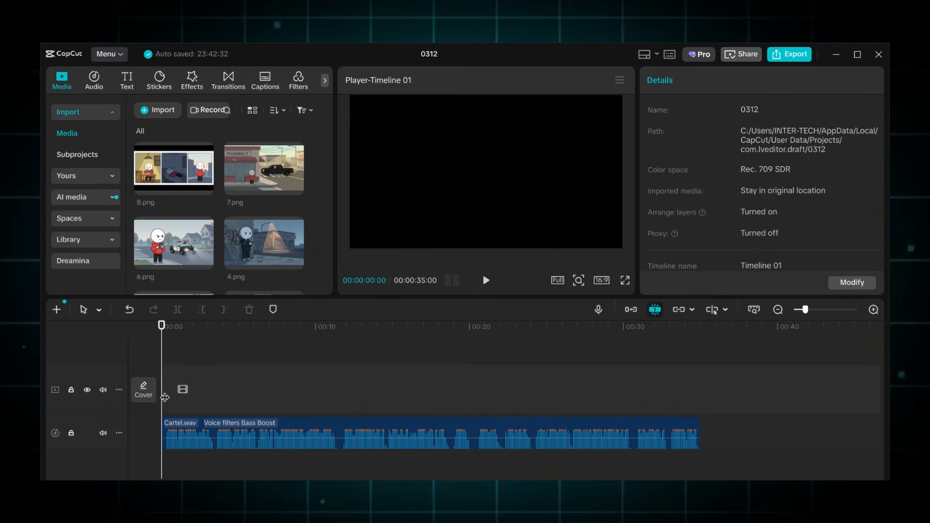
drag(174, 220, 167, 394)
drag(264, 154, 241, 393)
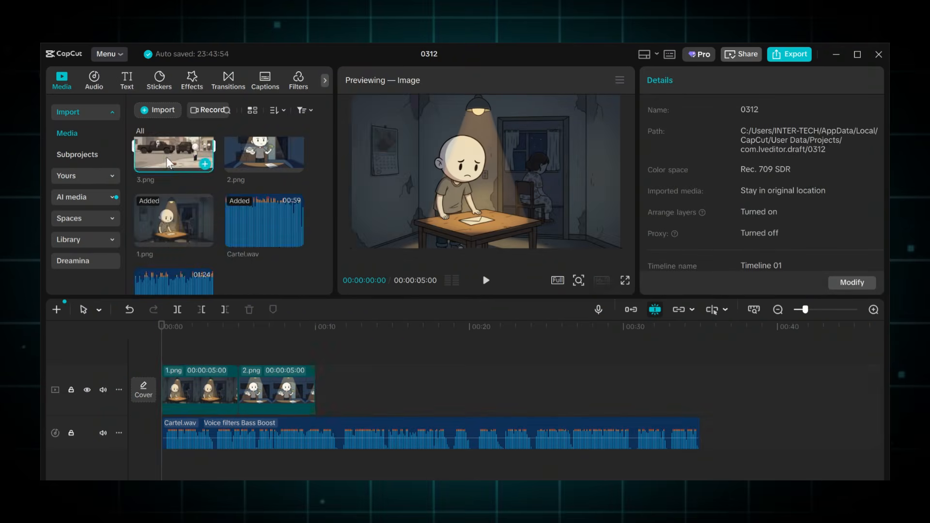
drag(178, 154, 317, 393)
drag(329, 249, 329, 201)
drag(264, 182, 393, 394)
drag(173, 182, 477, 392)
drag(329, 206, 329, 157)
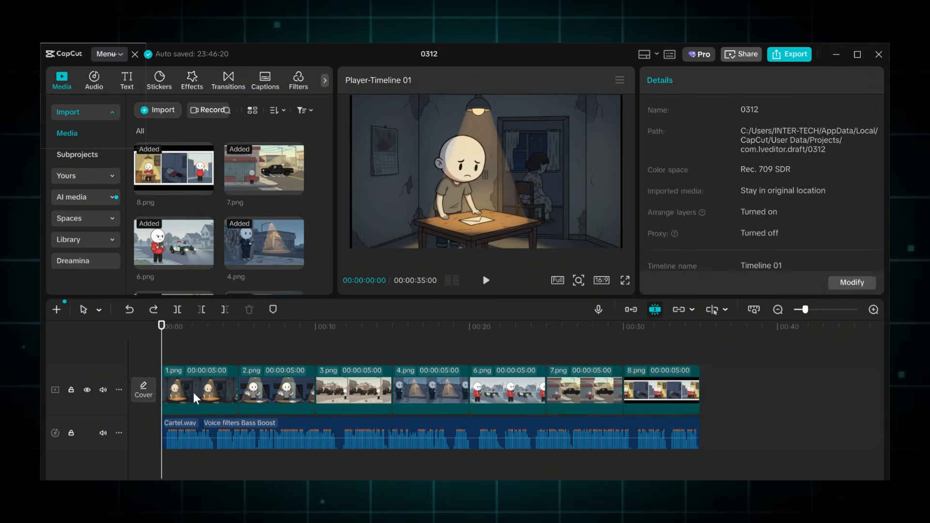
Enlarge the 1.png, 2.png, 3.png and 4.png clips slightly so each image fills the preview frame.
click(198, 397)
drag(621, 246, 624, 248)
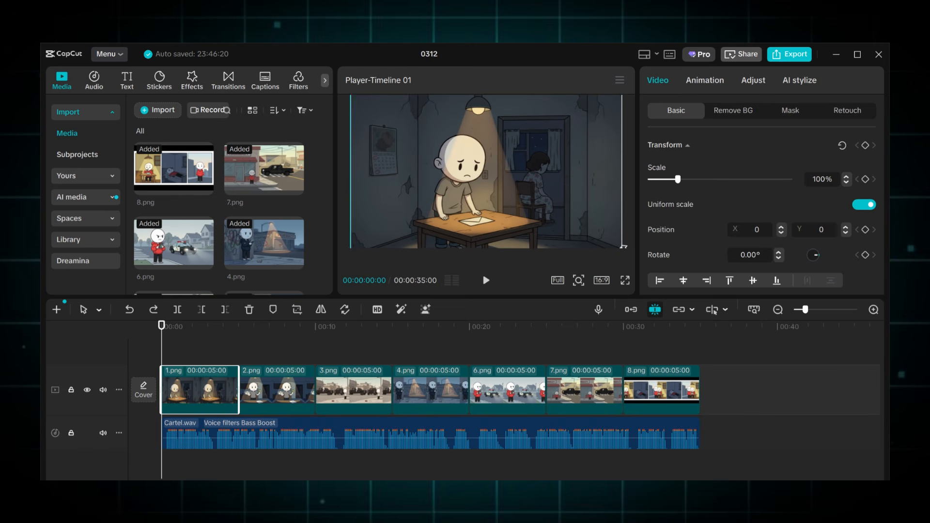
click(283, 389)
click(275, 344)
click(582, 245)
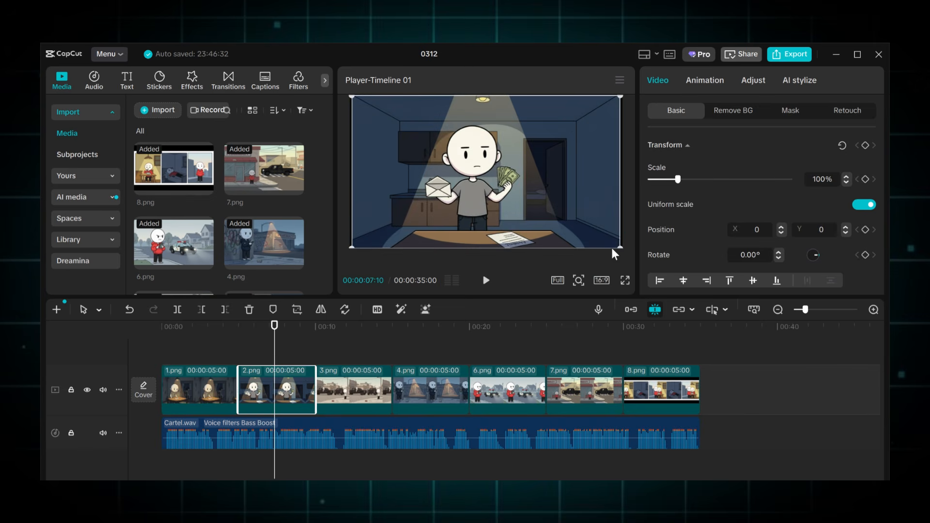
click(360, 390)
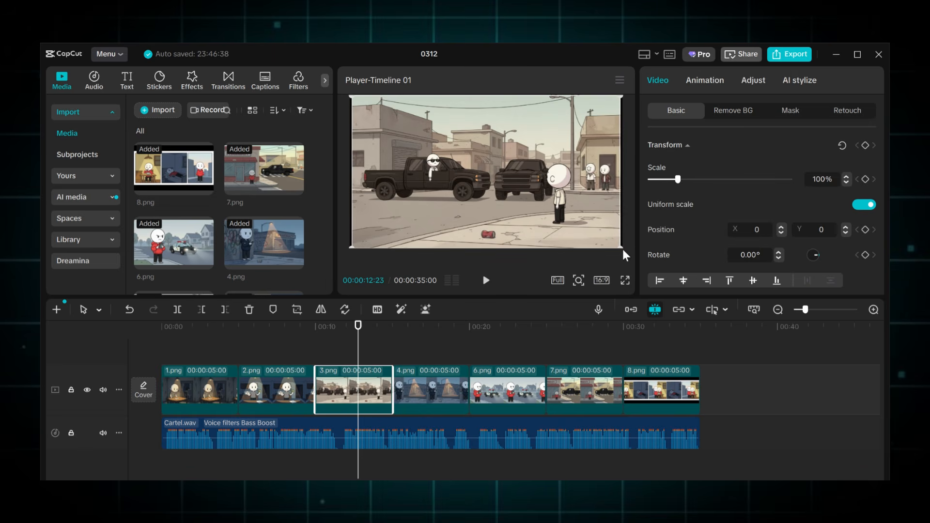
click(437, 341)
click(624, 246)
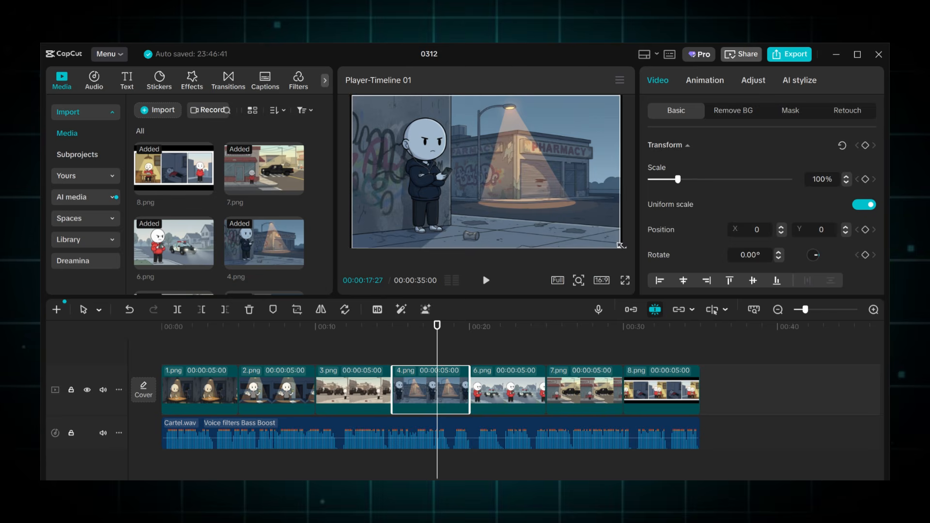
Scale 6.png to 101% and enlarge 7.png slightly so both images fill the preview frame.
click(510, 347)
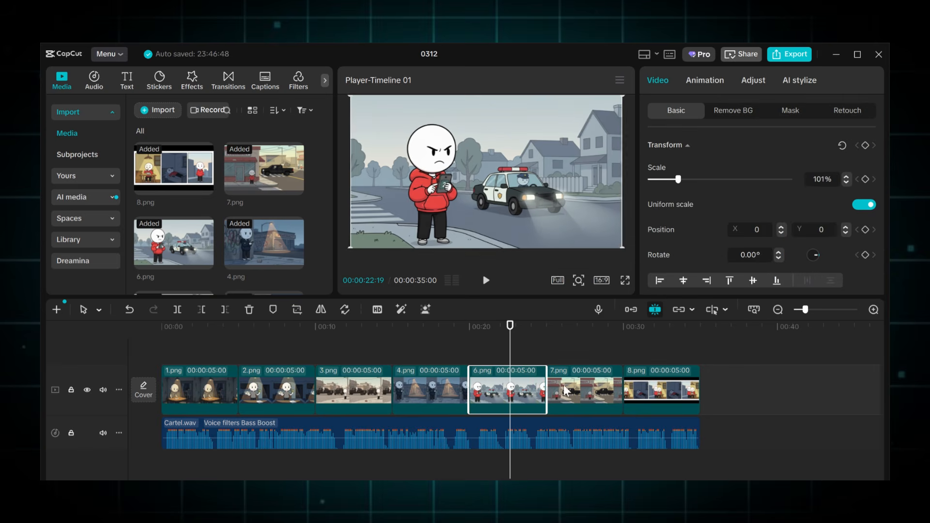
click(584, 342)
drag(620, 247, 622, 248)
click(652, 402)
click(484, 347)
click(444, 350)
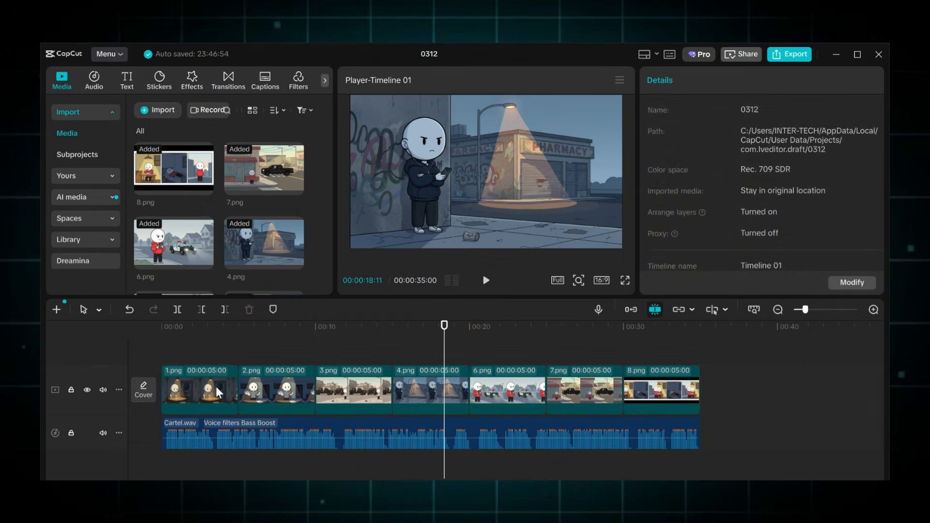
Keyframe a zoom-in on 1.png reaching 163% scale and Y position 178 near its end, and add similar zooms to the following images.
click(216, 387)
click(163, 334)
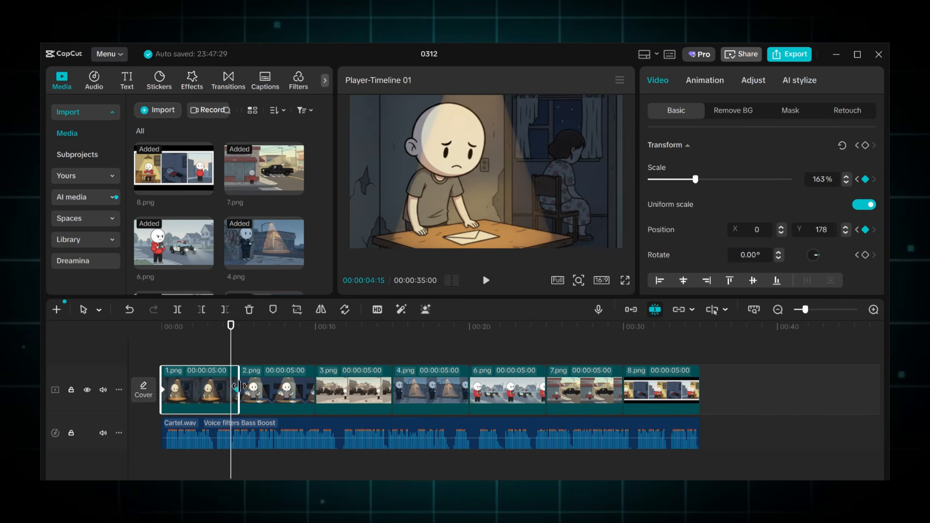
click(246, 385)
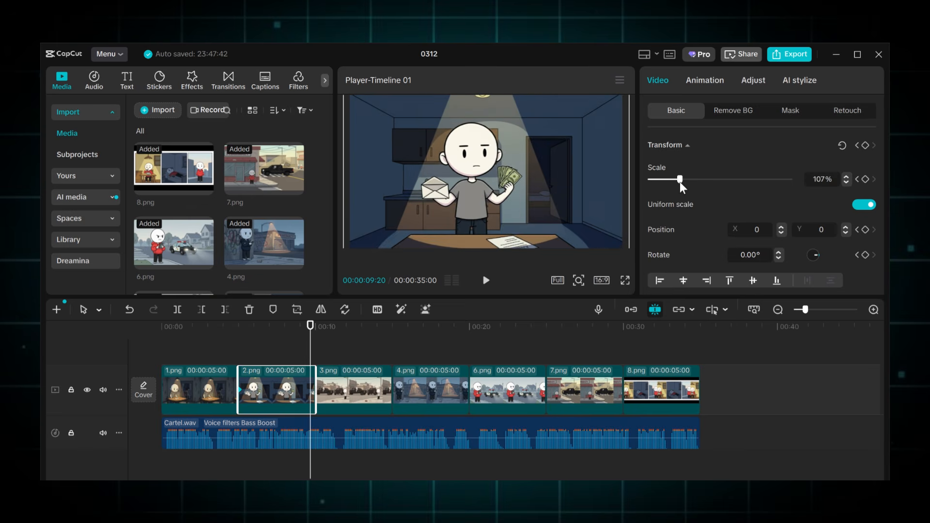
click(317, 355)
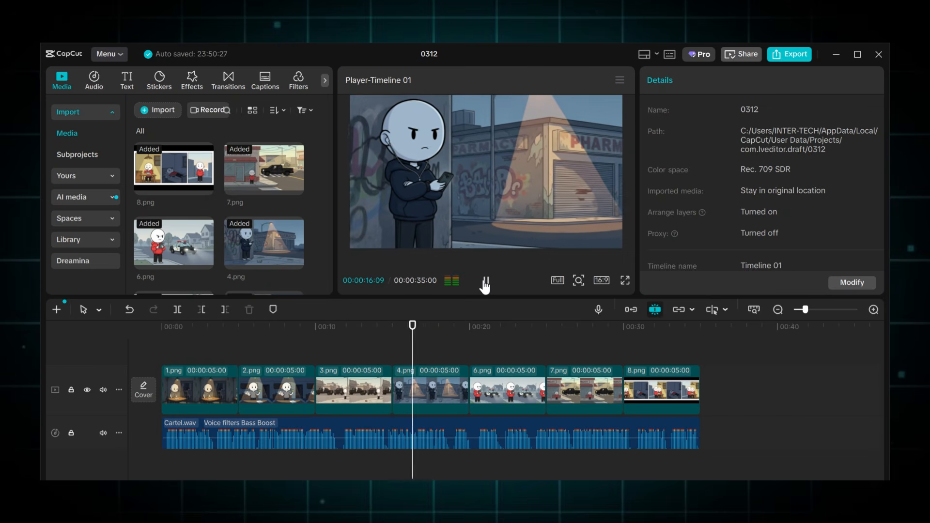
Add a Black Fade transition at every cut between the image clips, from 1.png through 8.png.
click(227, 81)
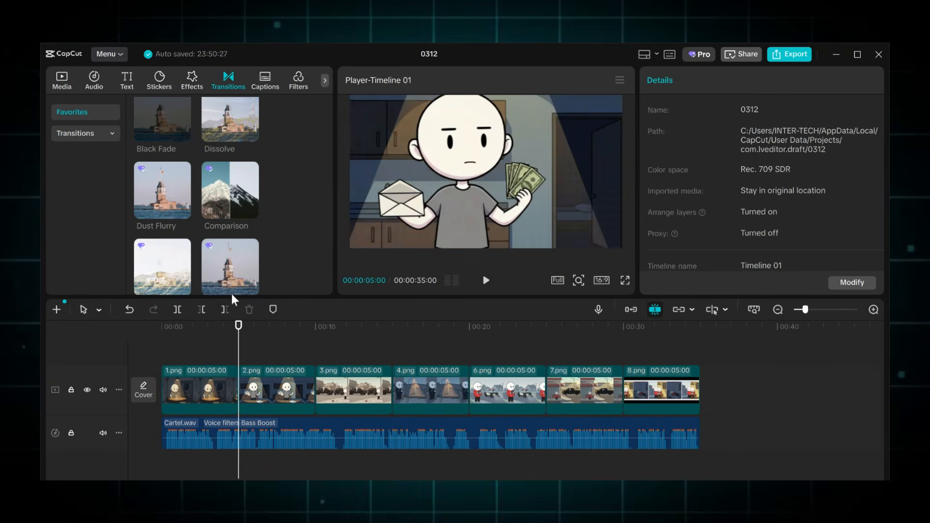
click(183, 135)
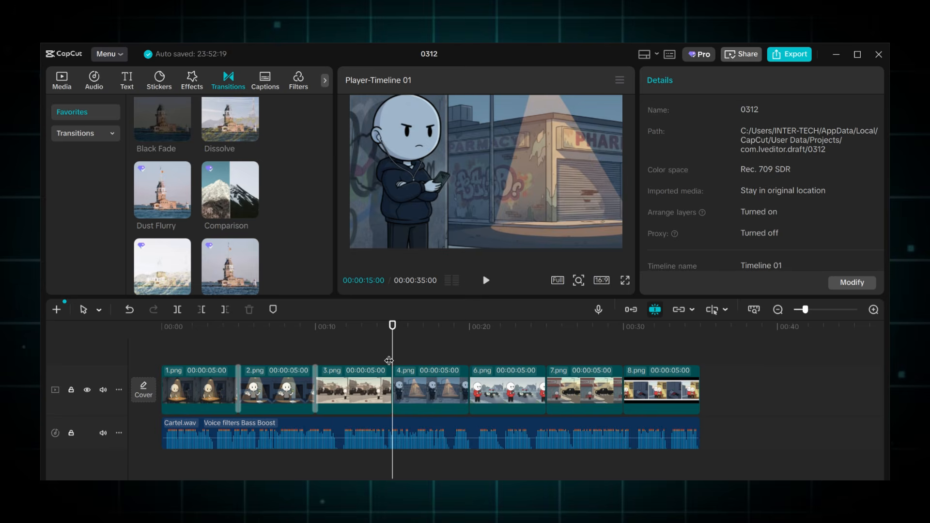
click(183, 134)
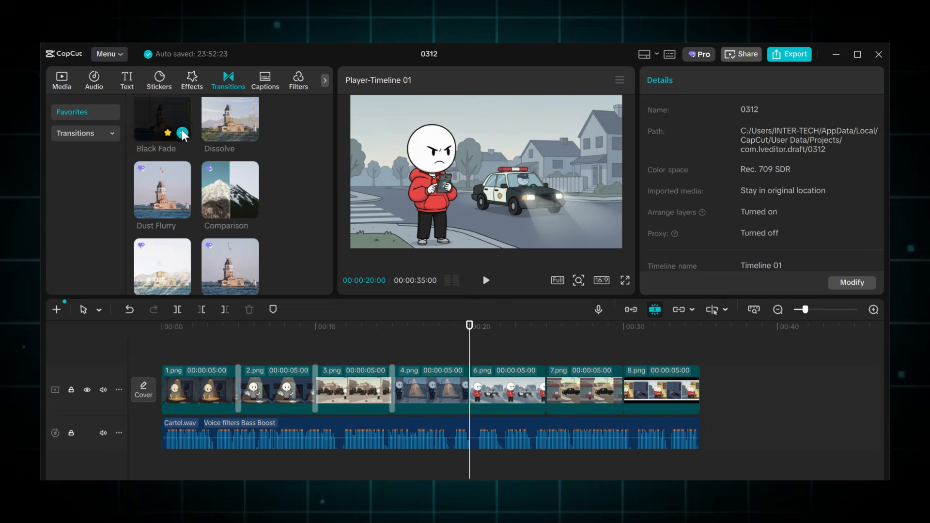
click(183, 134)
click(183, 134)
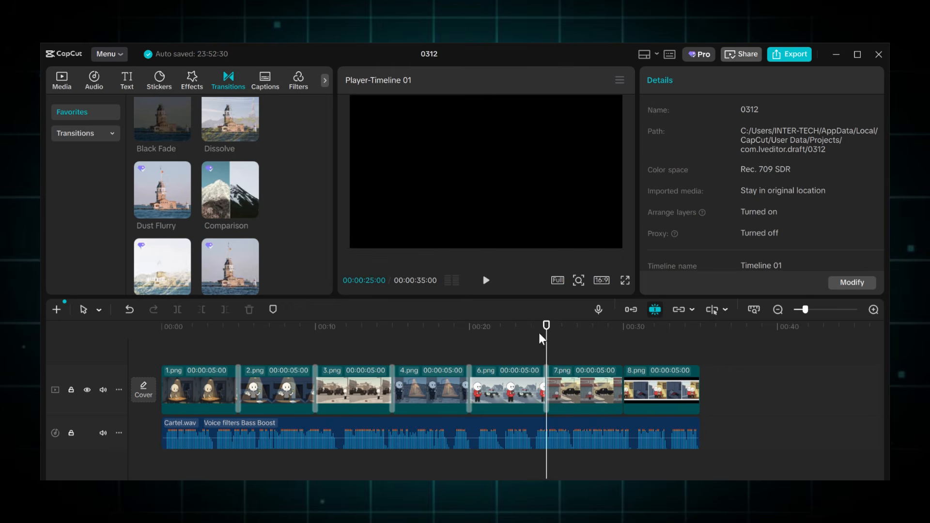
click(183, 133)
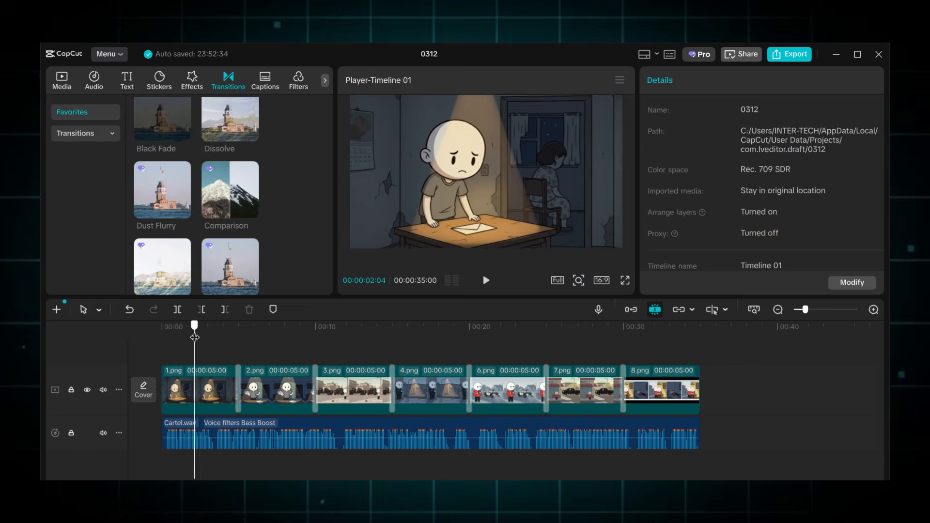
Lay the Adjust3 adjustment and the Oppenheimer movie filter over the full length of the video, with the filter intensity at 5.
click(324, 81)
drag(251, 348, 161, 372)
click(246, 79)
click(183, 151)
drag(307, 372, 701, 372)
click(652, 145)
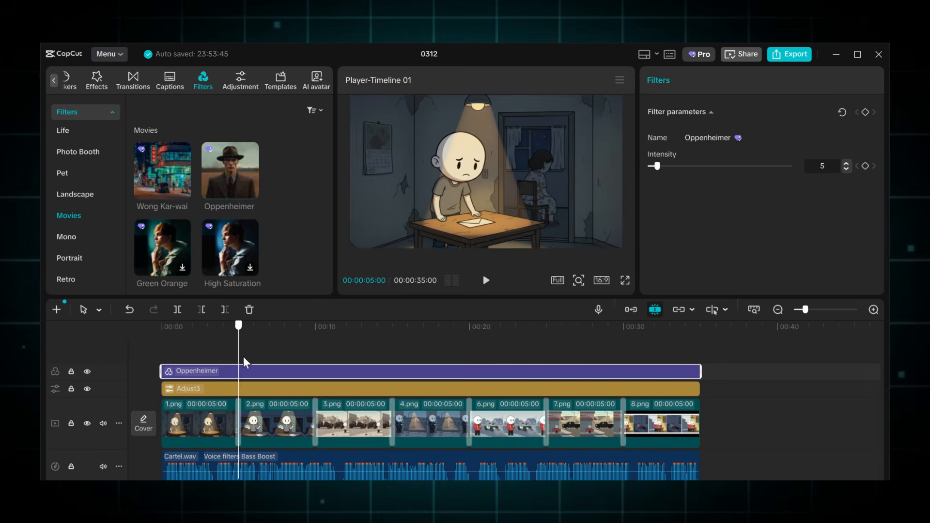
Preview the filtered clips and export the timeline as 0312(1), a 1080P H.264 mp4 at 30fps with the Higher bit rate.
drag(239, 395, 505, 443)
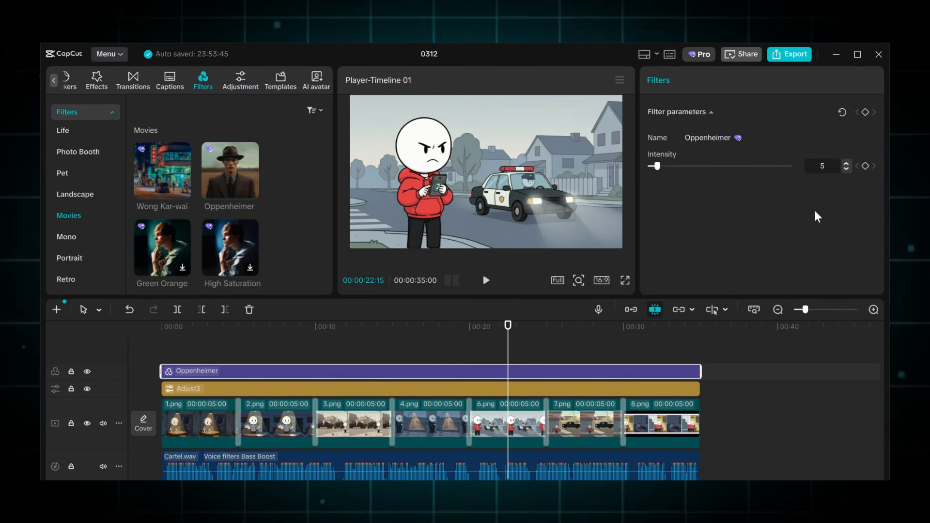
click(792, 54)
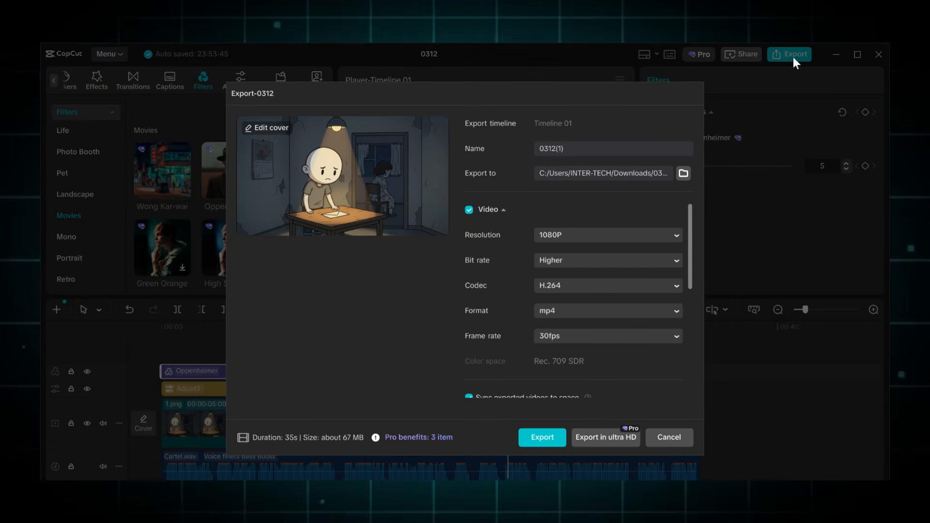
click(543, 438)
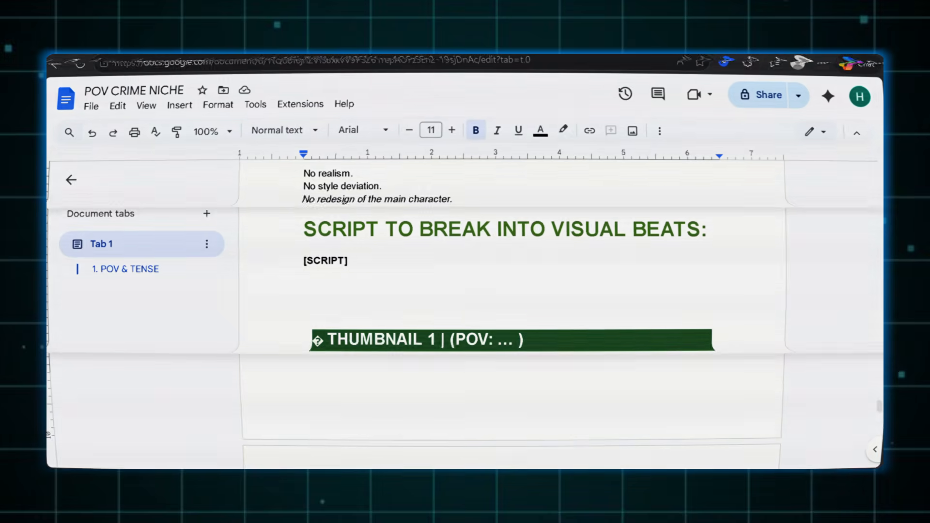
Switch to the POV CRIME NICHE Google Doc, copy the THUMBNAIL 2 (Your Life as …) prompt and send it in the Claude chat.
scroll(300, 258, down, 1)
scroll(301, 258, down, 8)
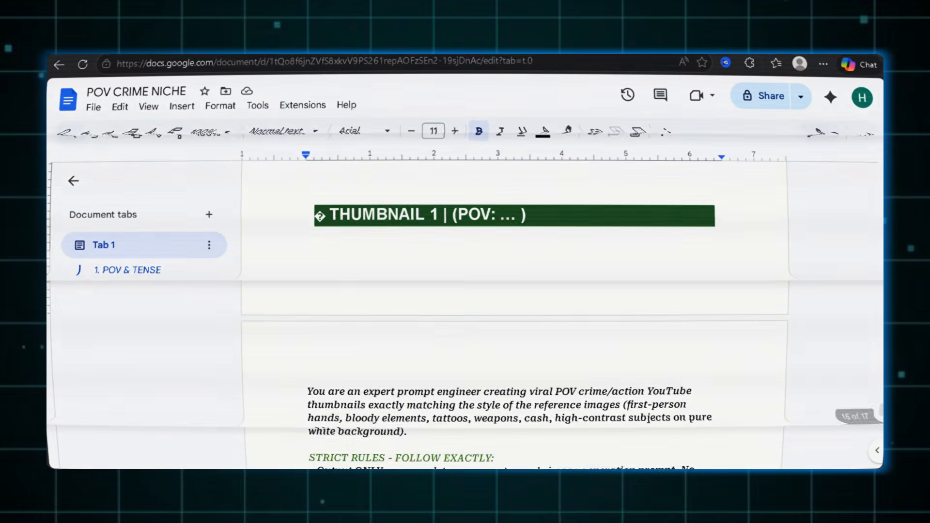
scroll(513, 315, down, 15)
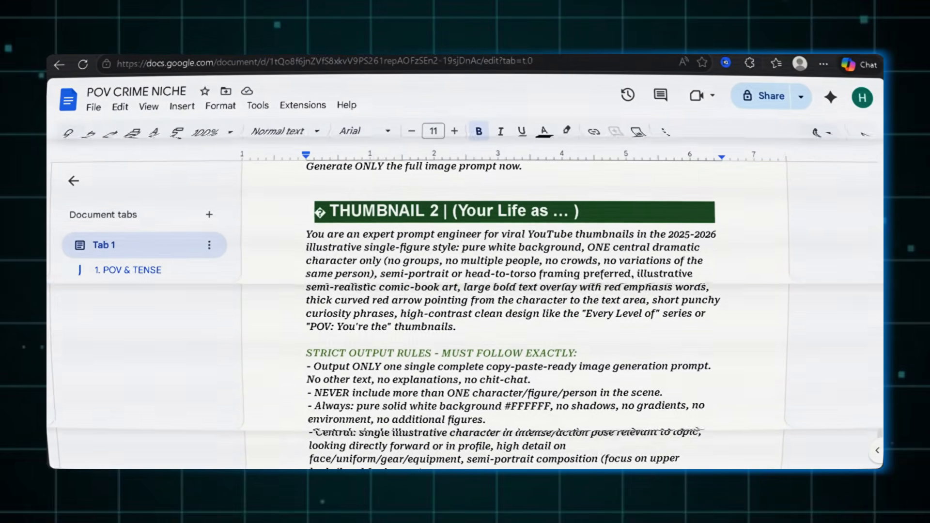
drag(309, 241, 627, 272)
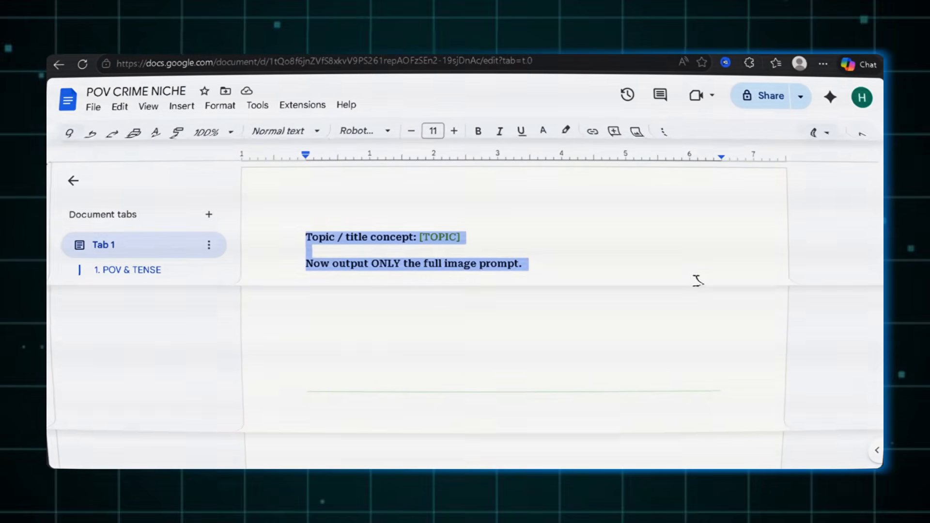
click(692, 277)
scroll(692, 277, up, 10)
scroll(513, 310, down, 10)
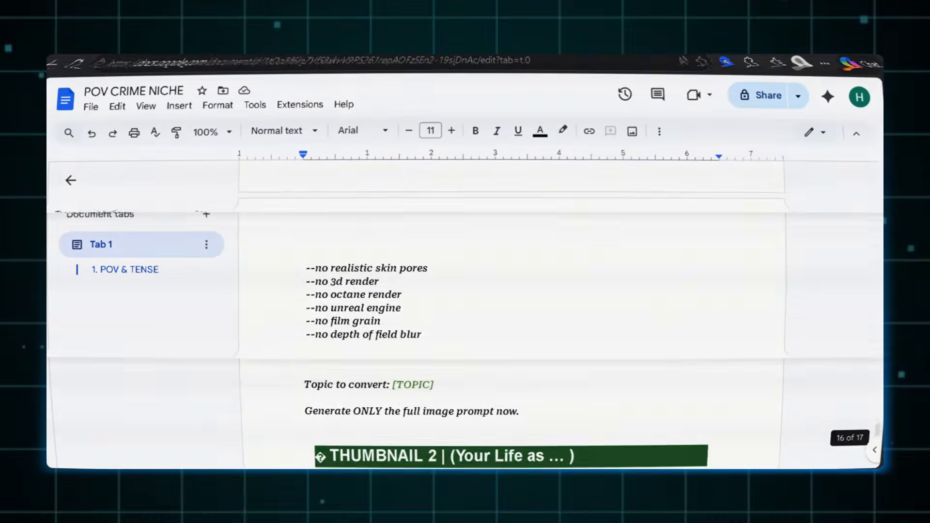
scroll(514, 310, up, 2)
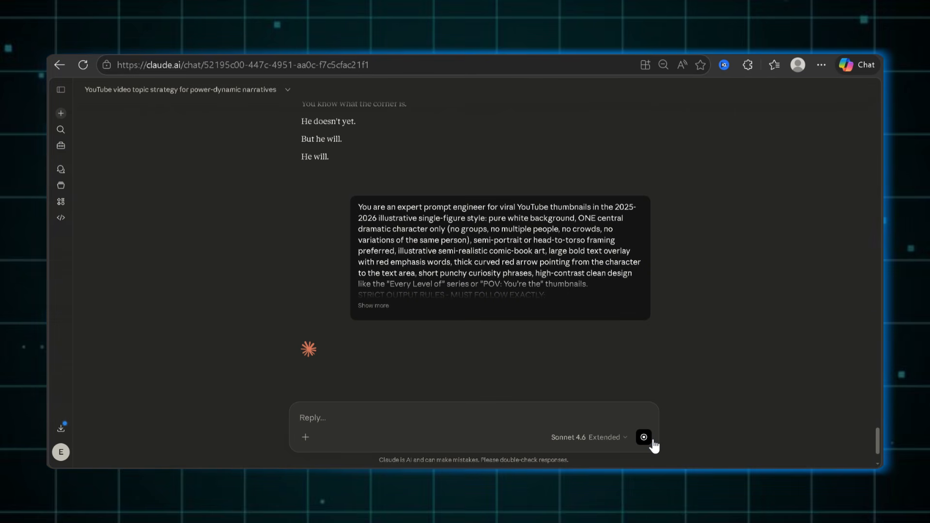
Copy the thumbnail image prompt from Claude's reply into Whisk and generate the "EVERY RANK IN THE CARTEL" thumbnail images.
drag(300, 167, 666, 359)
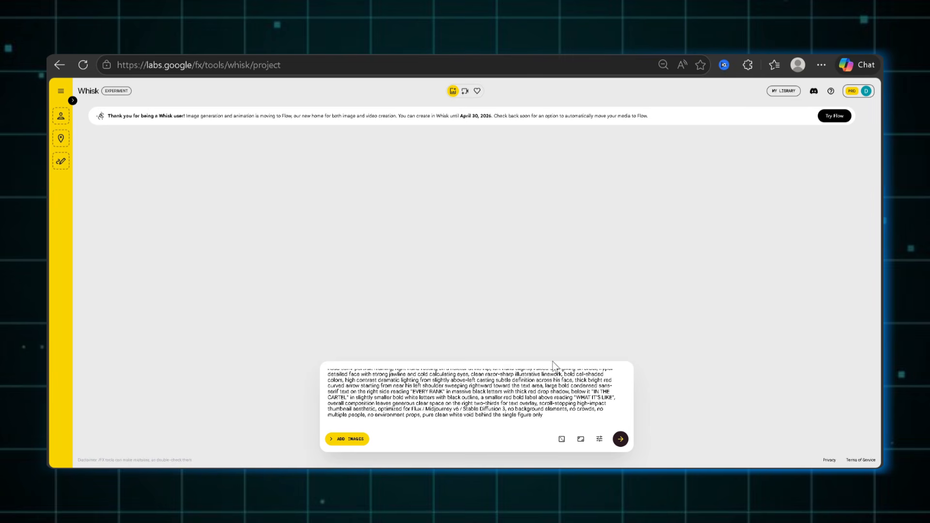
click(621, 439)
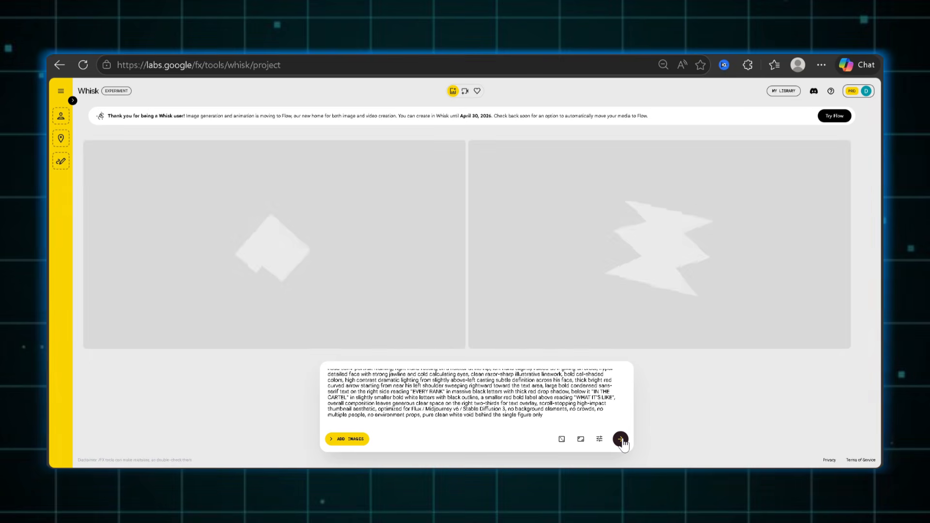